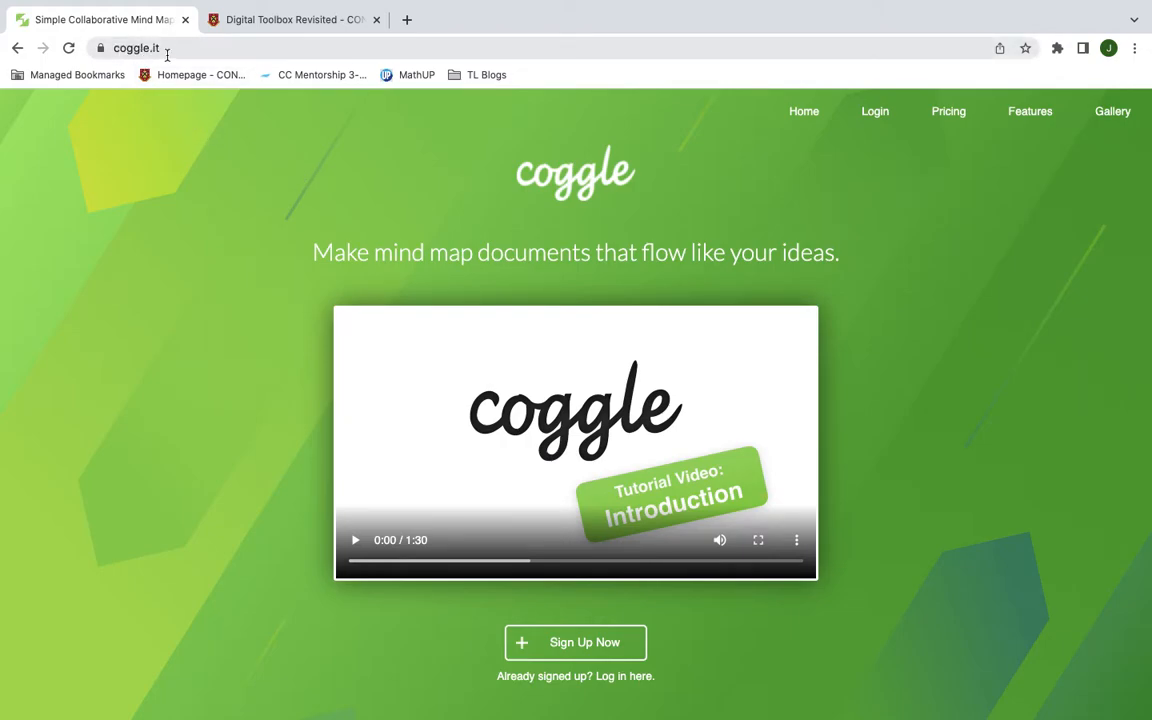
- Sign in to Coggle with the Google account
{"action": "left_click", "coordinate": [877, 114]}
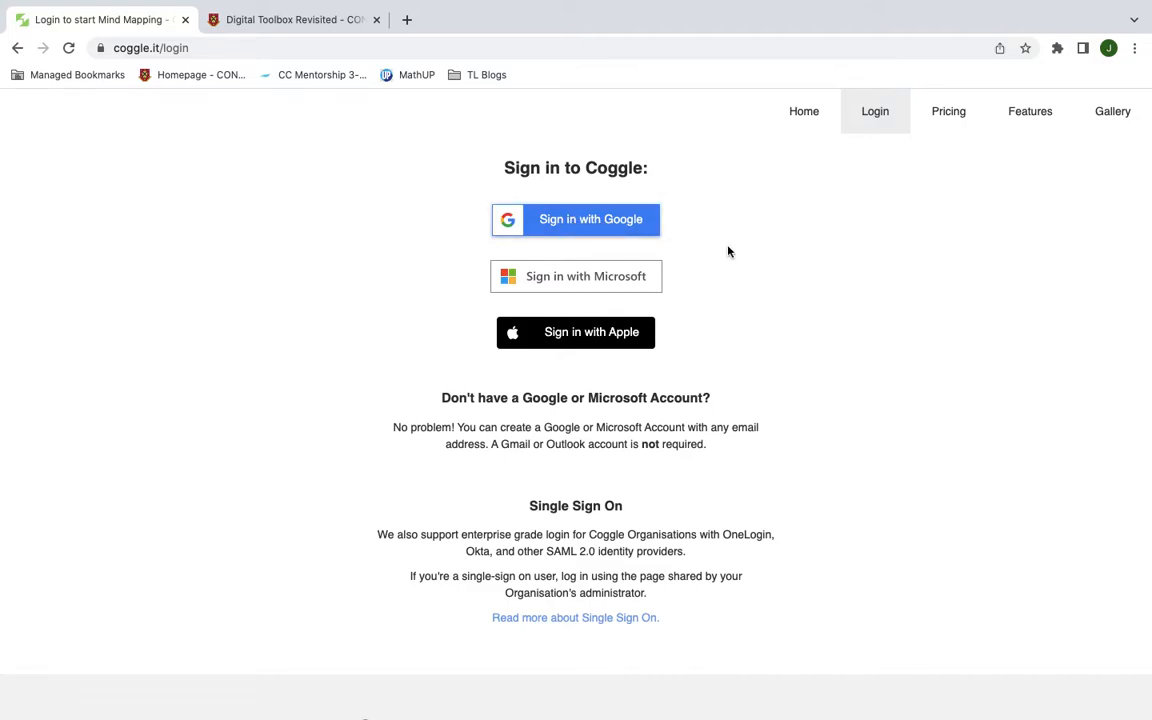
{"action": "left_click", "coordinate": [593, 222]}
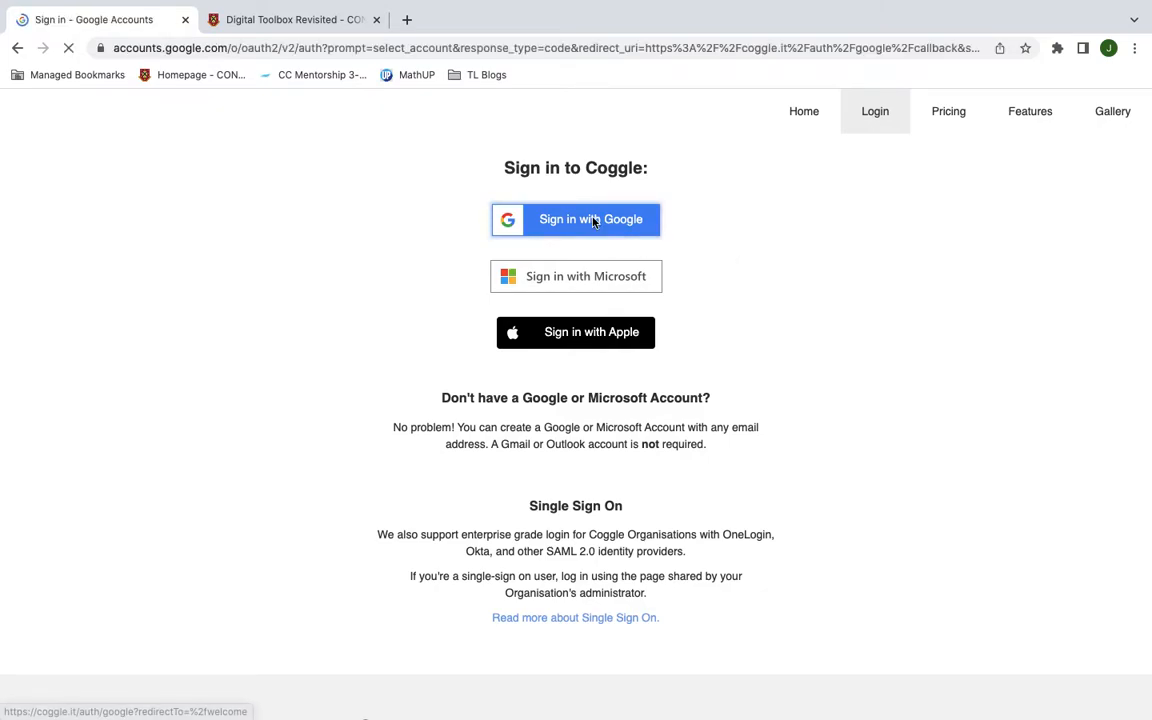
{"action": "left_click", "coordinate": [534, 377]}
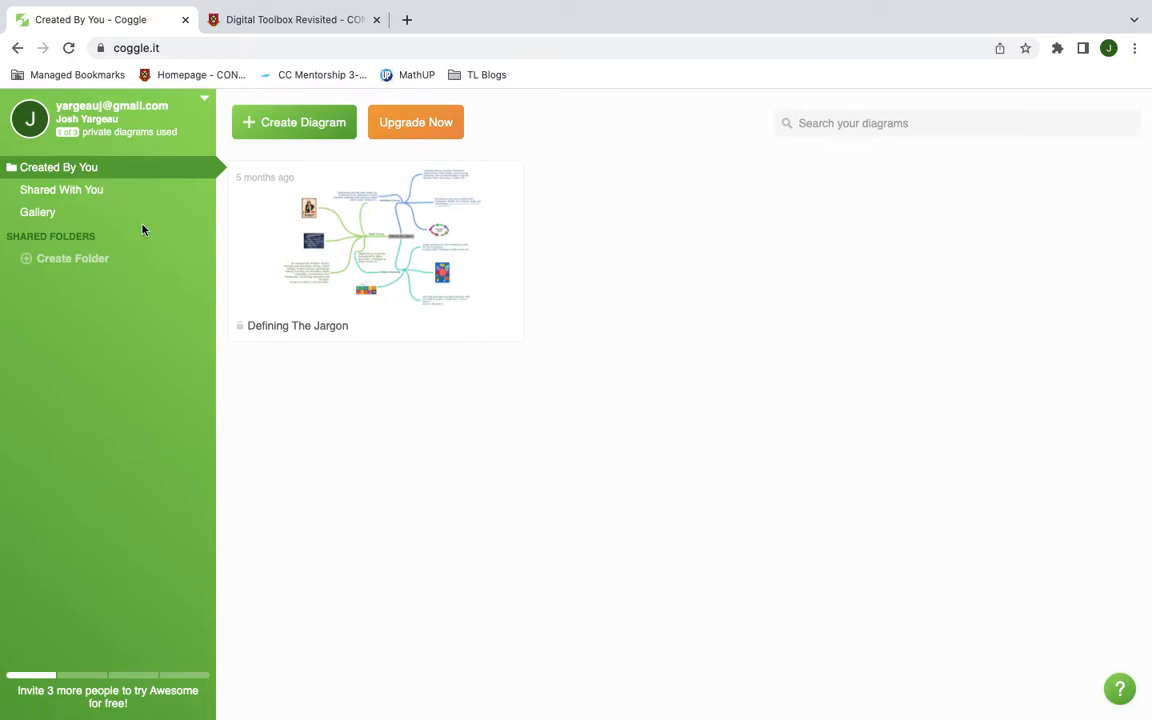
- Look through the Shared With You folder and the example diagrams and templates in the Gallery
{"action": "left_click", "coordinate": [85, 192]}
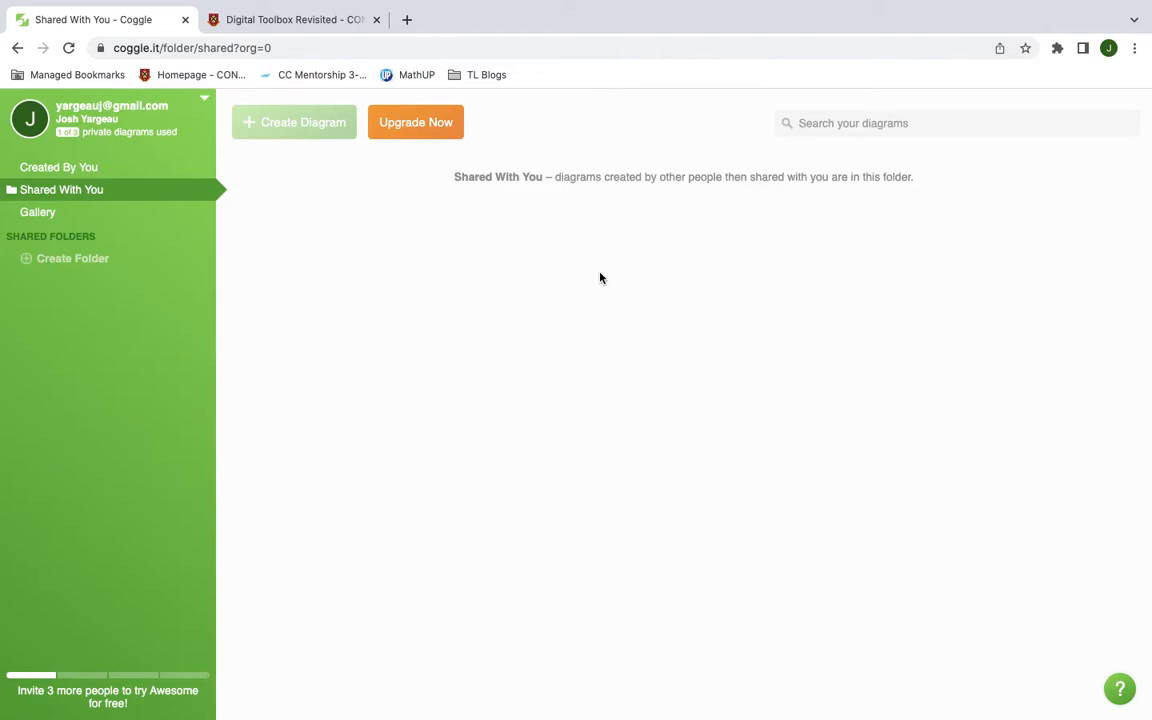
{"action": "left_click", "coordinate": [40, 215]}
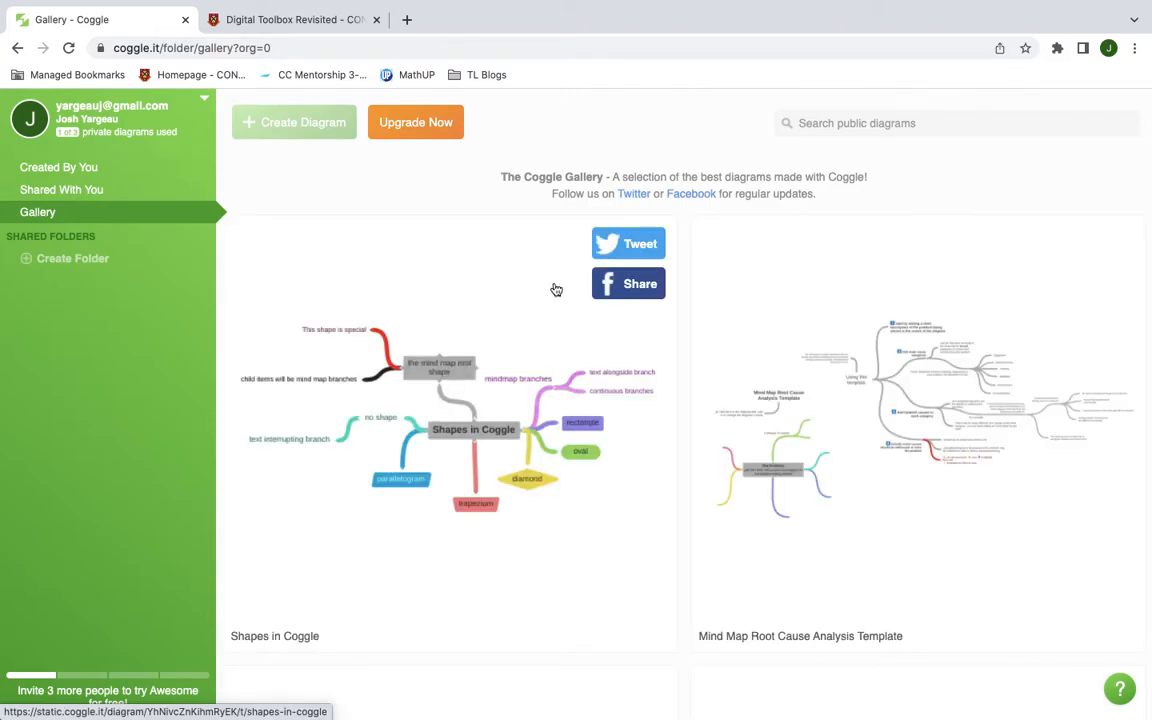
{"action": "scroll", "coordinate": [779, 255], "scroll_direction": "down", "scroll_amount": 3}
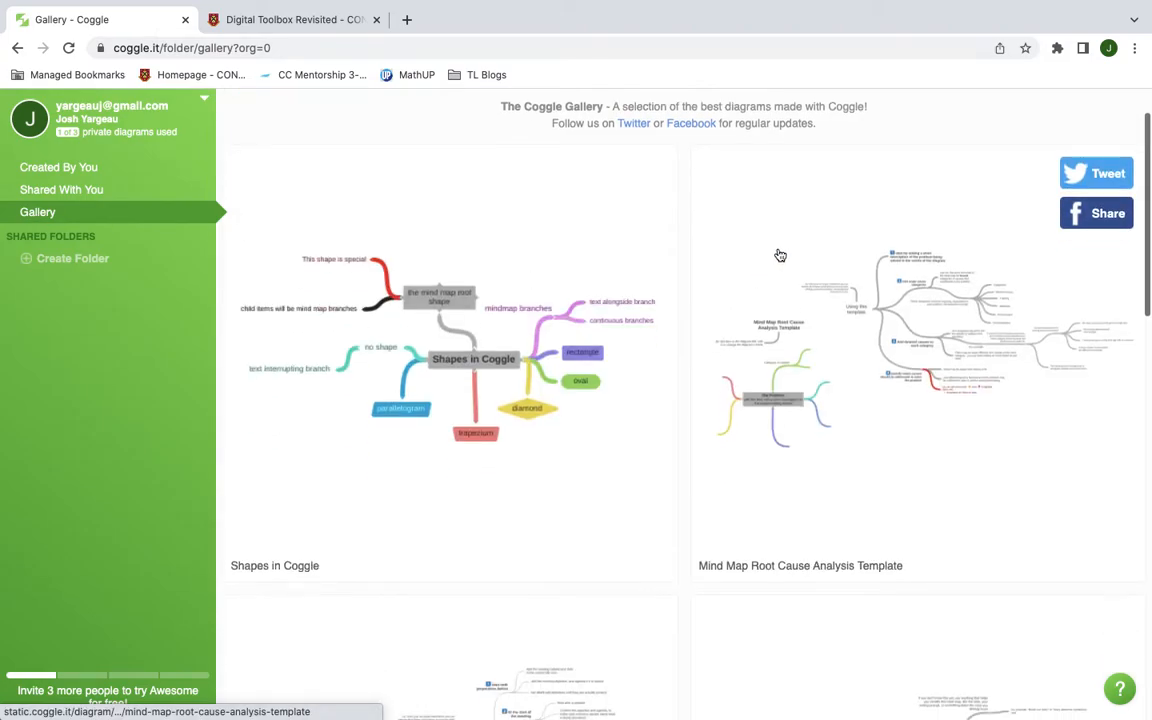
{"action": "scroll", "coordinate": [779, 255], "scroll_direction": "down", "scroll_amount": 6}
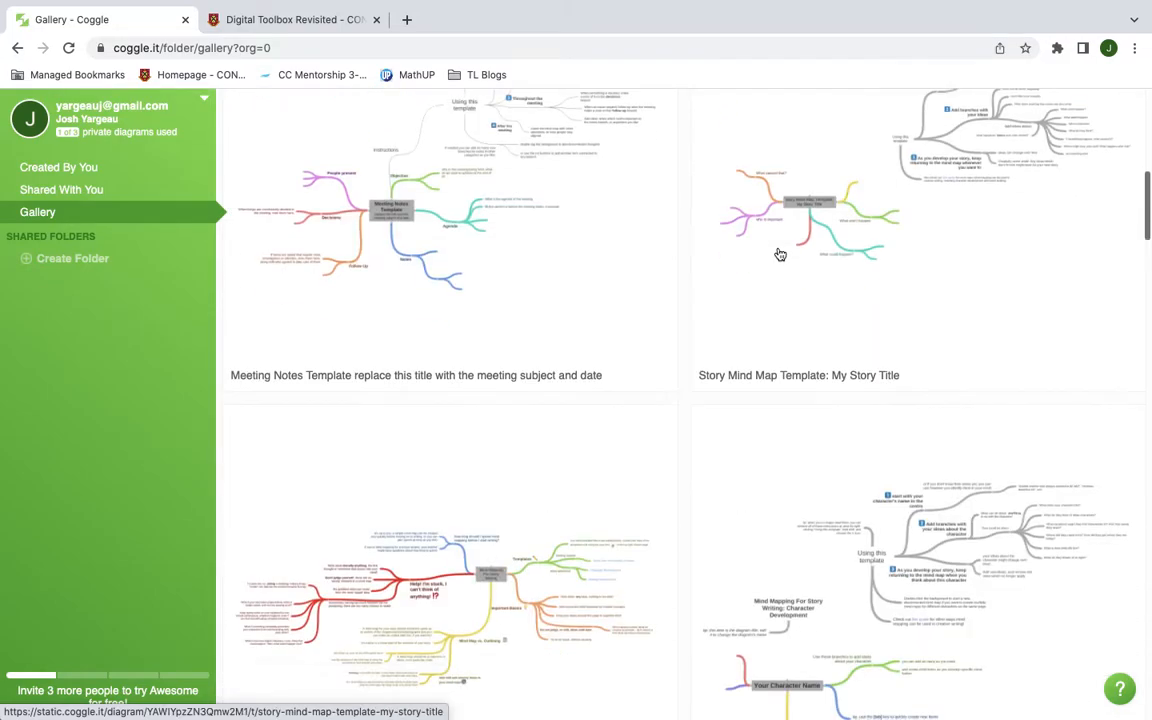
{"action": "scroll", "coordinate": [780, 255], "scroll_direction": "up", "scroll_amount": 7}
{"action": "scroll", "coordinate": [780, 255], "scroll_direction": "down", "scroll_amount": 4}
{"action": "scroll", "coordinate": [780, 255], "scroll_direction": "down", "scroll_amount": 10}
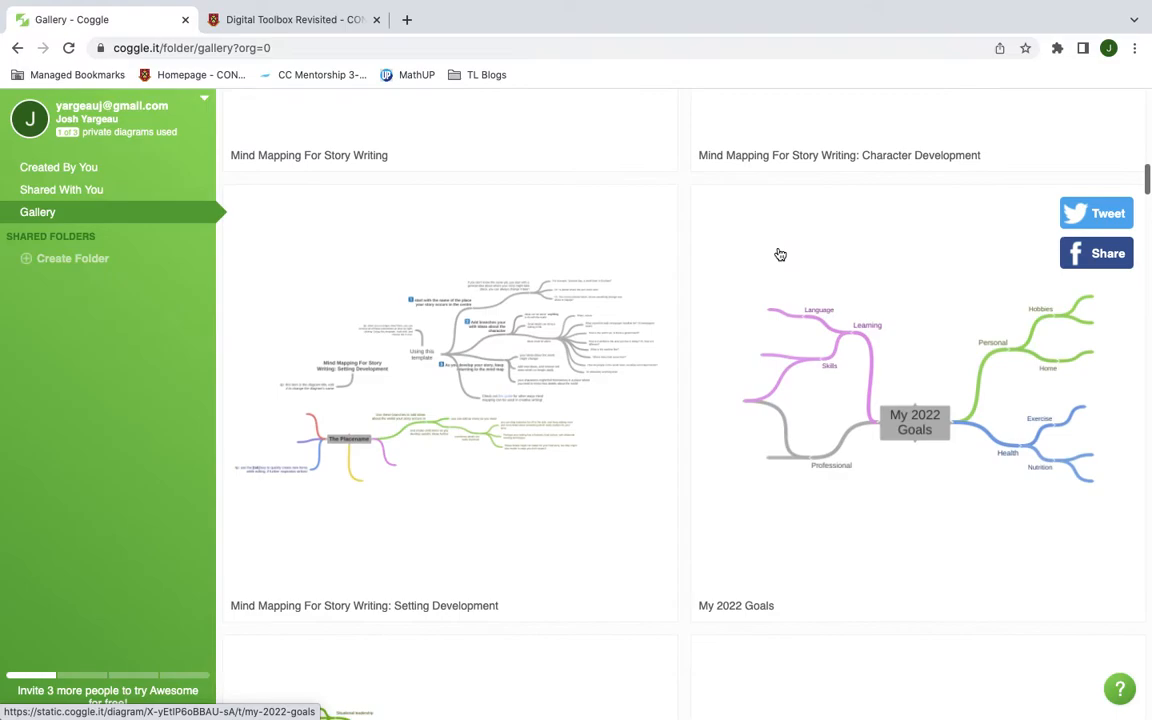
- View the My 2022 Goals diagram from the Gallery, and close it again
{"action": "left_click", "coordinate": [876, 343]}
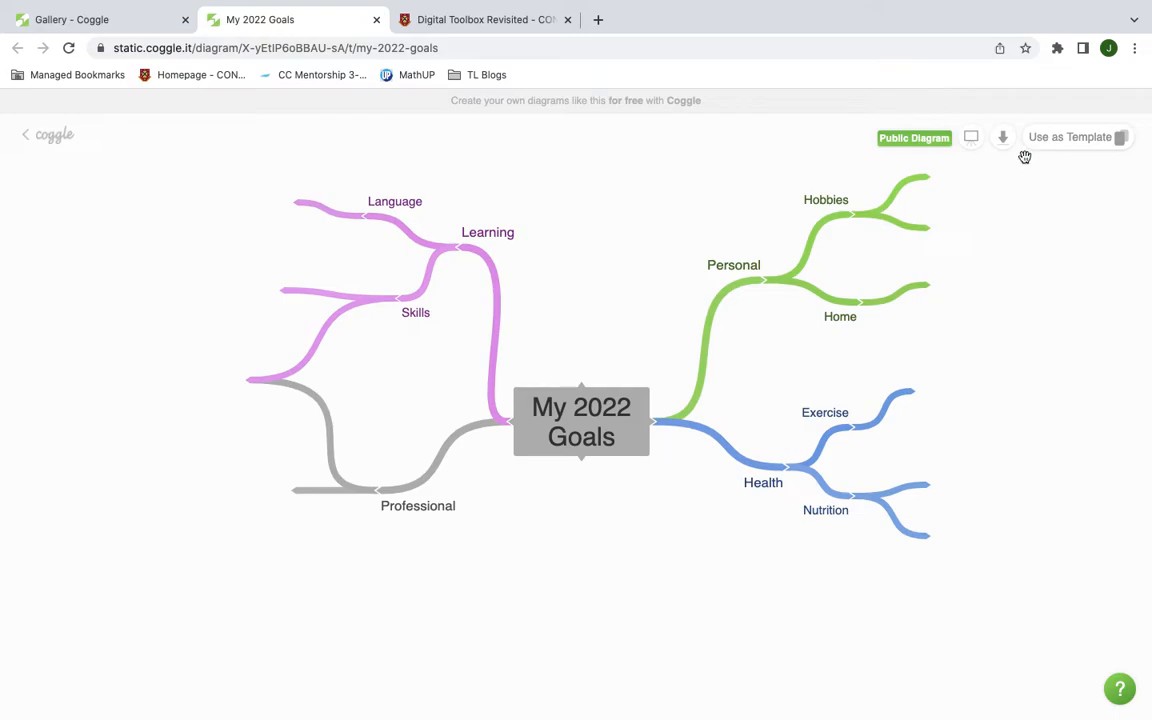
{"action": "left_click", "coordinate": [375, 21]}
{"action": "left_click", "coordinate": [375, 21]}
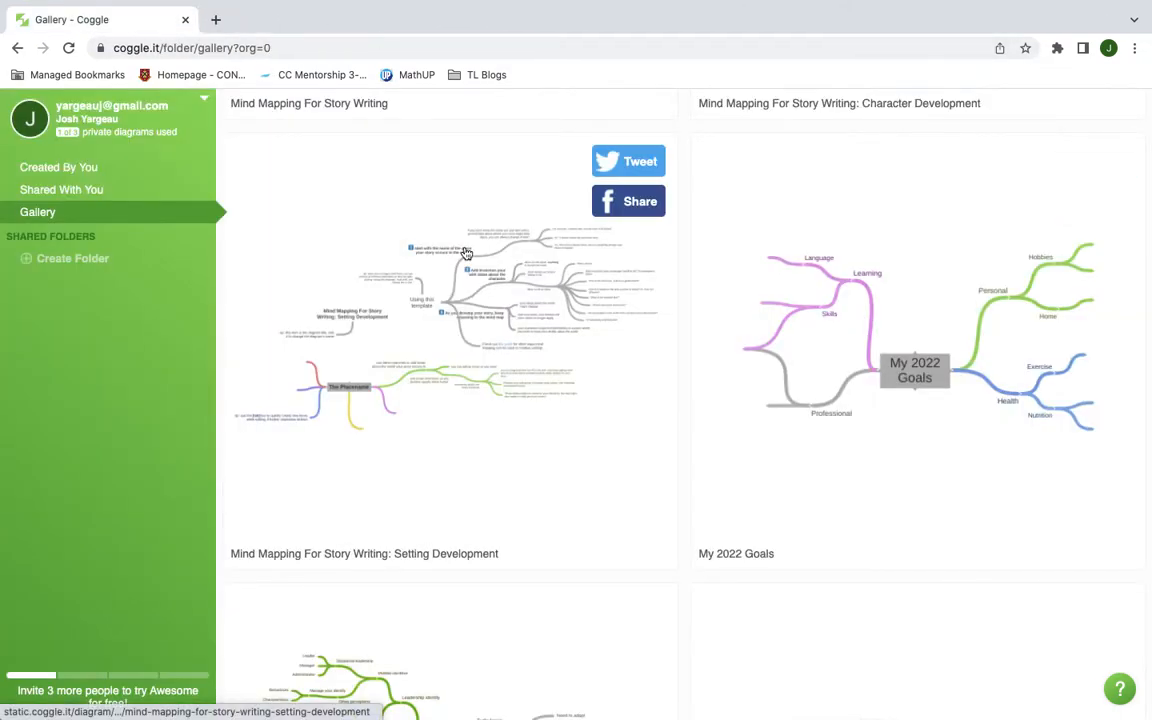
- Create a new diagram from the Created By You folder and title its central node "Rupe Goldberg"
{"action": "left_click", "coordinate": [58, 167]}
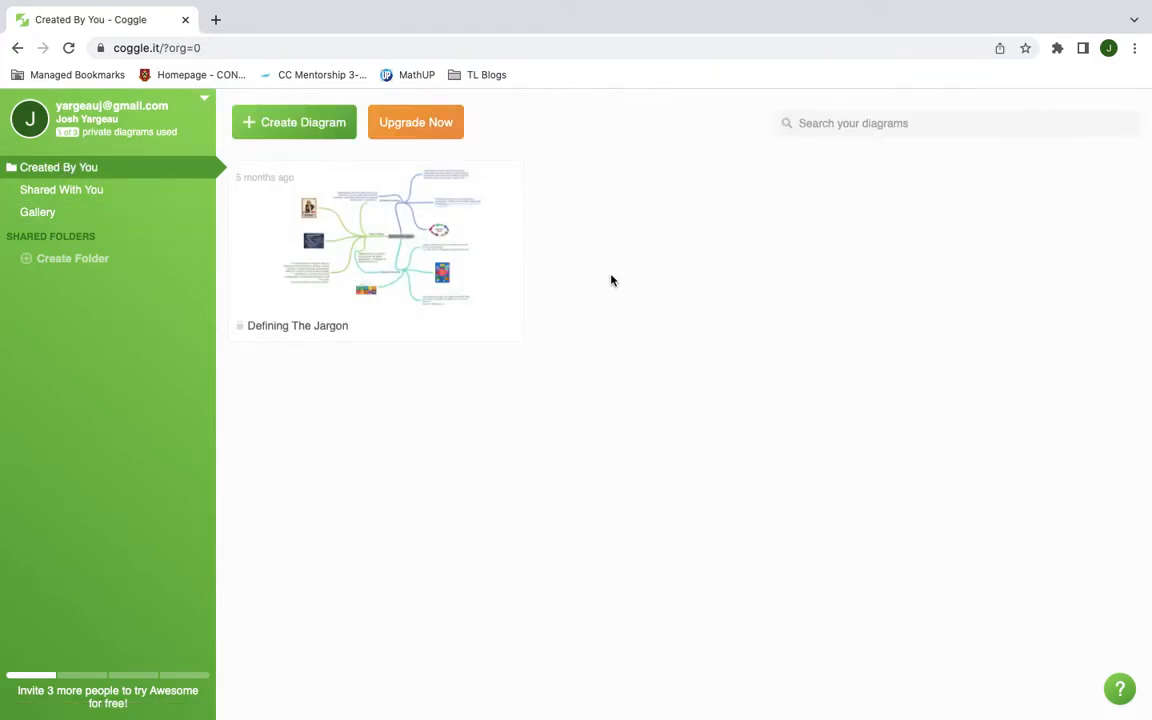
{"action": "left_click", "coordinate": [294, 130]}
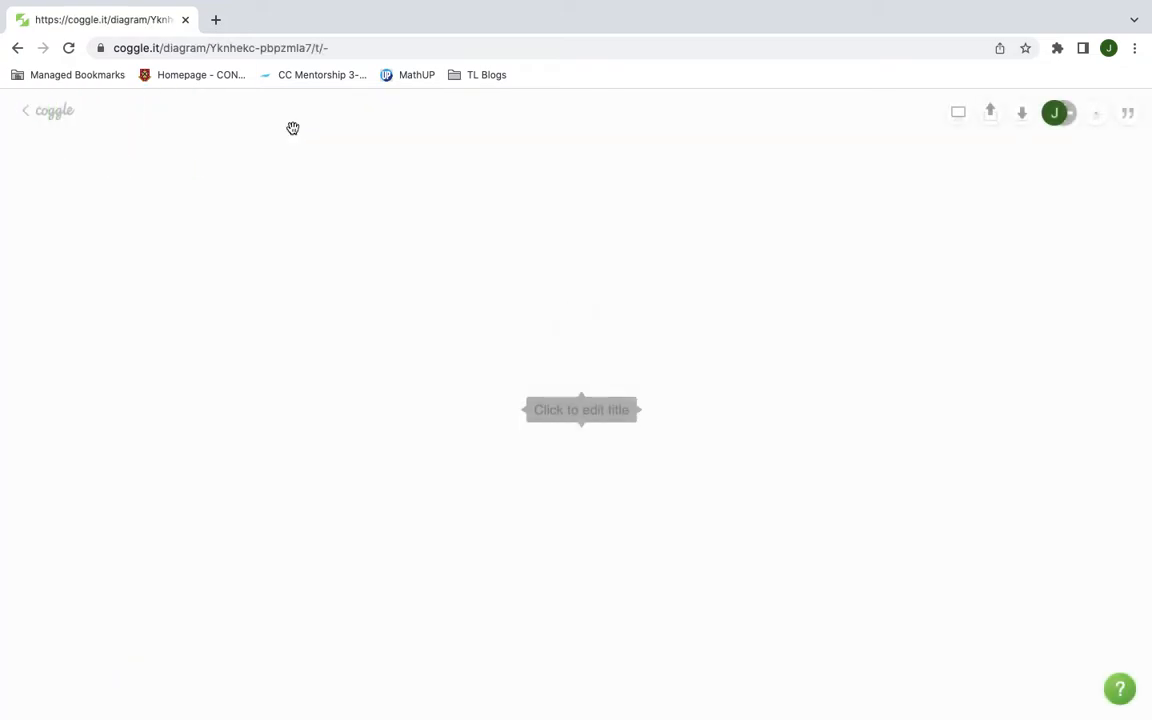
{"action": "left_click", "coordinate": [582, 408]}
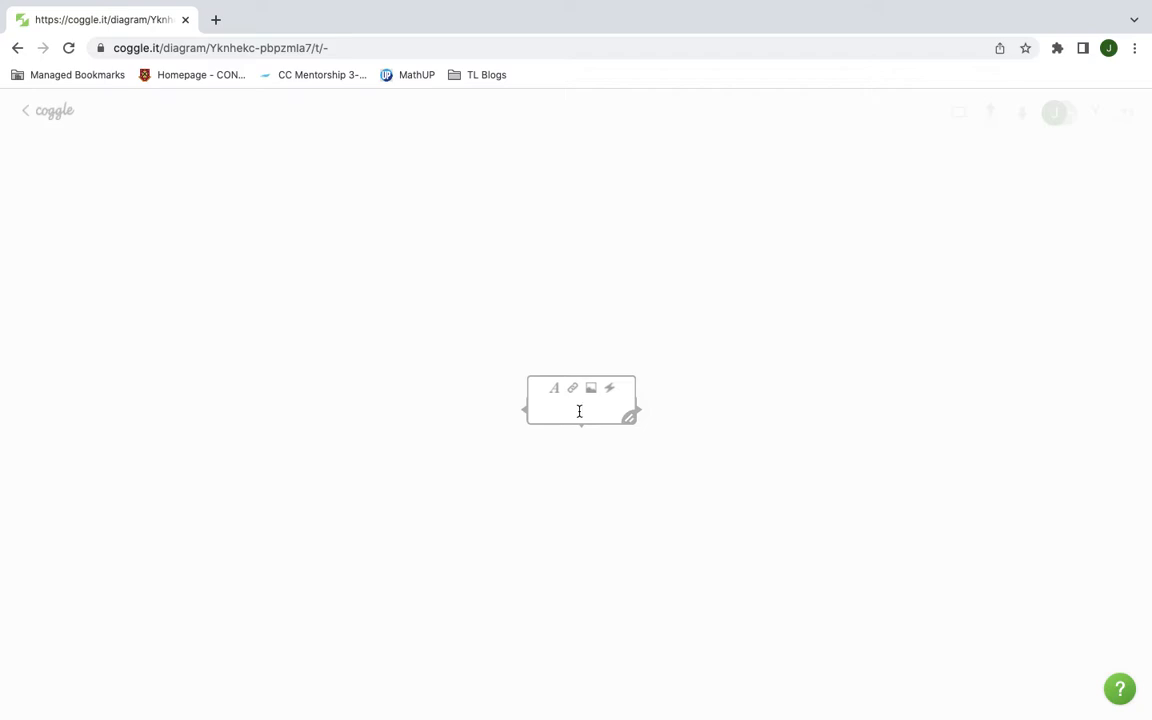
{"action": "type", "text": "Rupe Goldberg"}
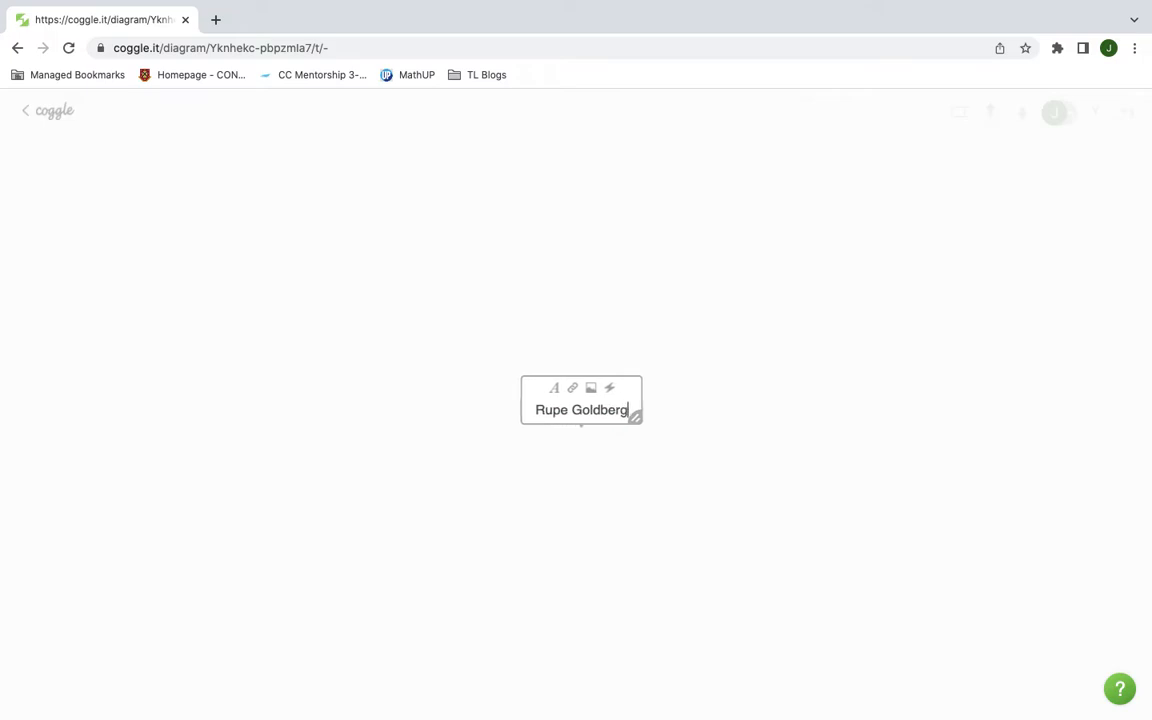
{"action": "left_click", "coordinate": [579, 508]}
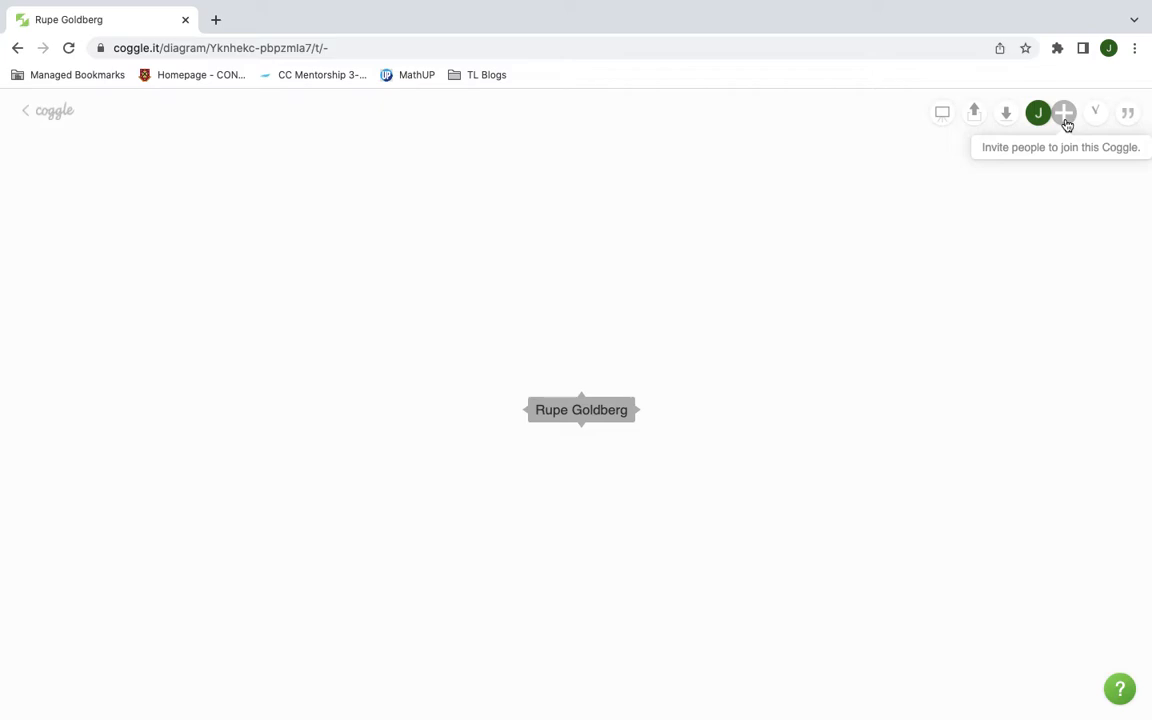
- Show the field for inviting collaborators to the diagram by e-mail, and dismiss it without inviting anyone
{"action": "left_click", "coordinate": [1065, 115]}
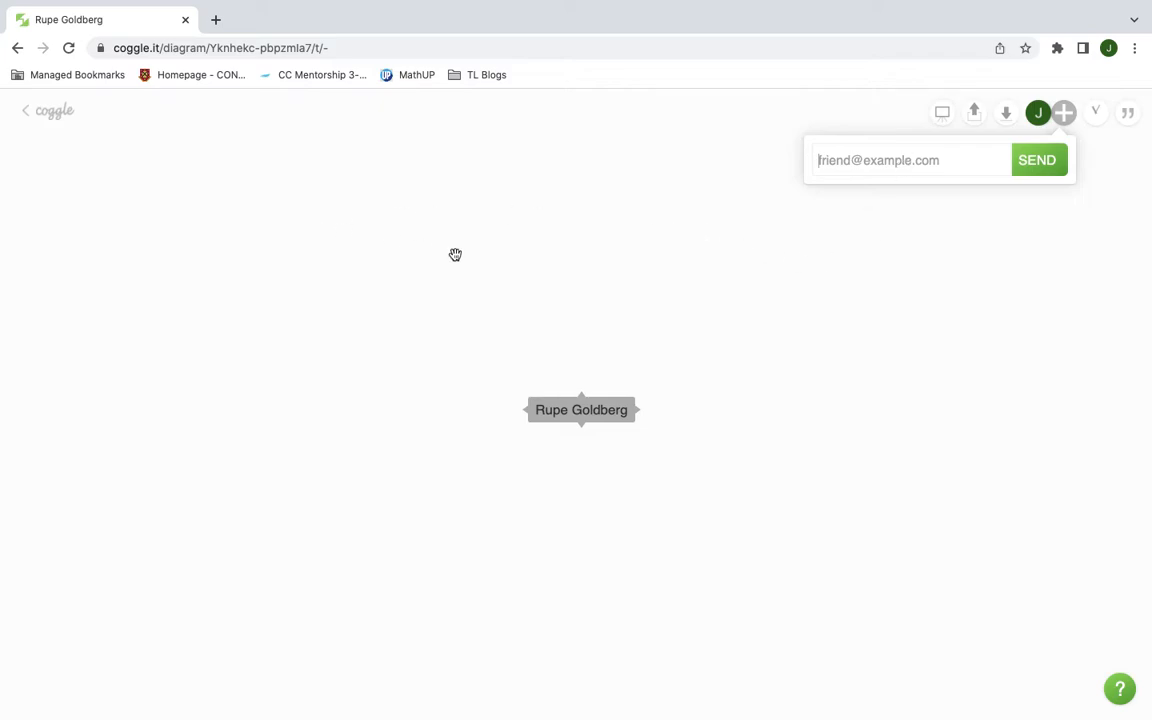
{"action": "left_click", "coordinate": [820, 357]}
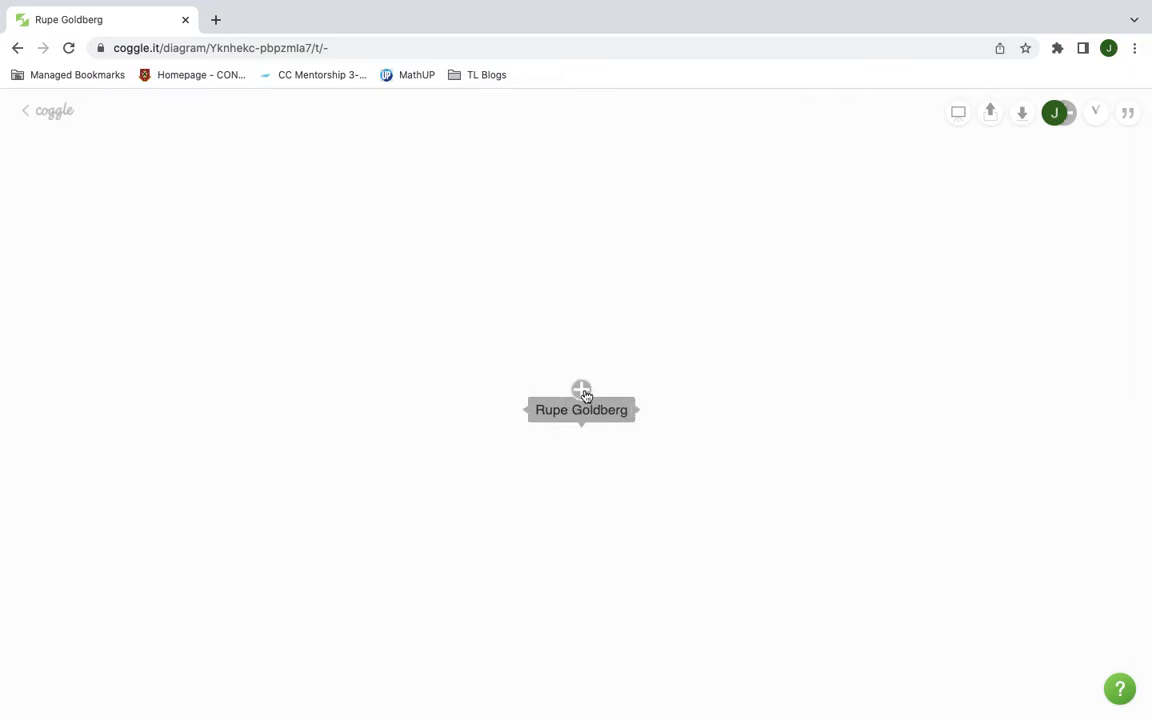
- Add three unlabelled branches to the central node: one above, one to the right and one below
{"action": "left_click", "coordinate": [583, 392]}
{"action": "left_click", "coordinate": [642, 409]}
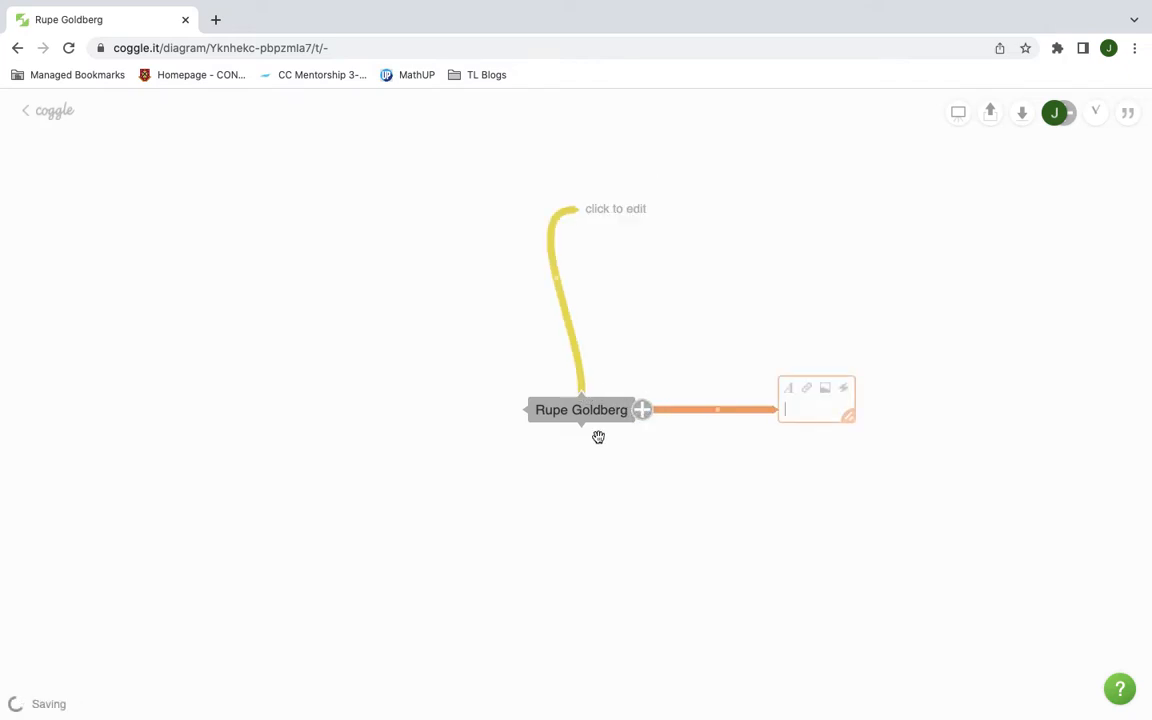
{"action": "left_click", "coordinate": [583, 436]}
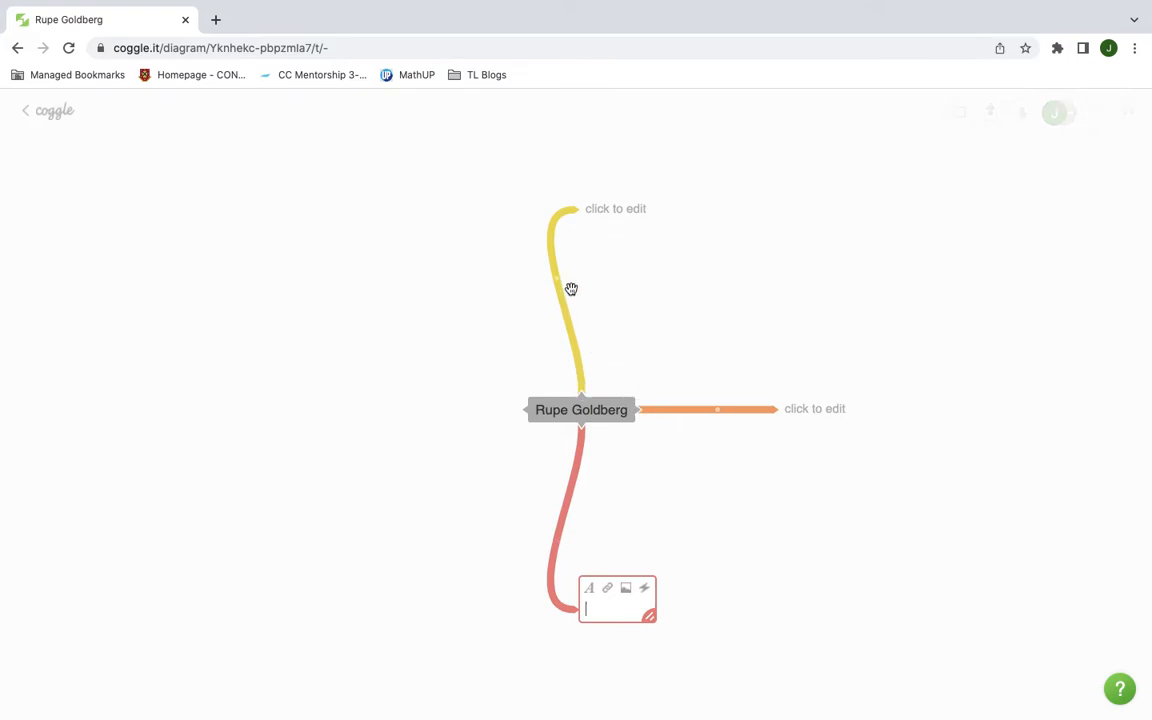
- Recolour the upper branch purple and reshape it into a shorter, nearly straight line with its label end curving left
{"action": "left_click", "coordinate": [568, 320]}
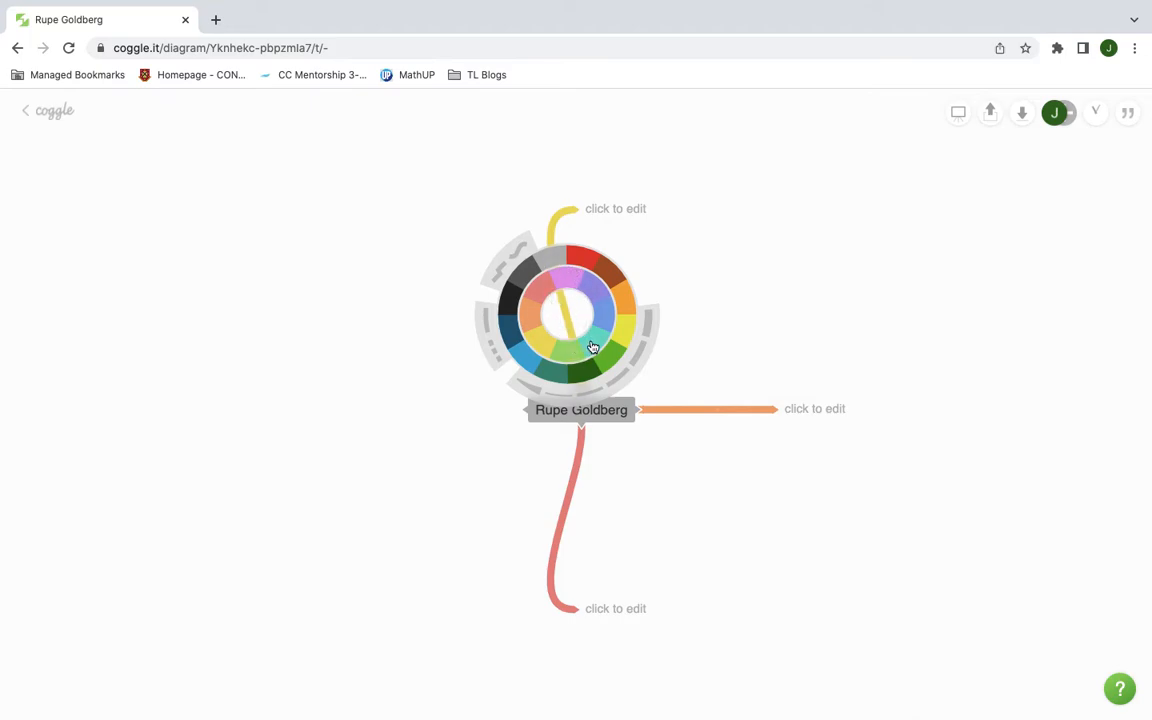
{"action": "left_click", "coordinate": [596, 298]}
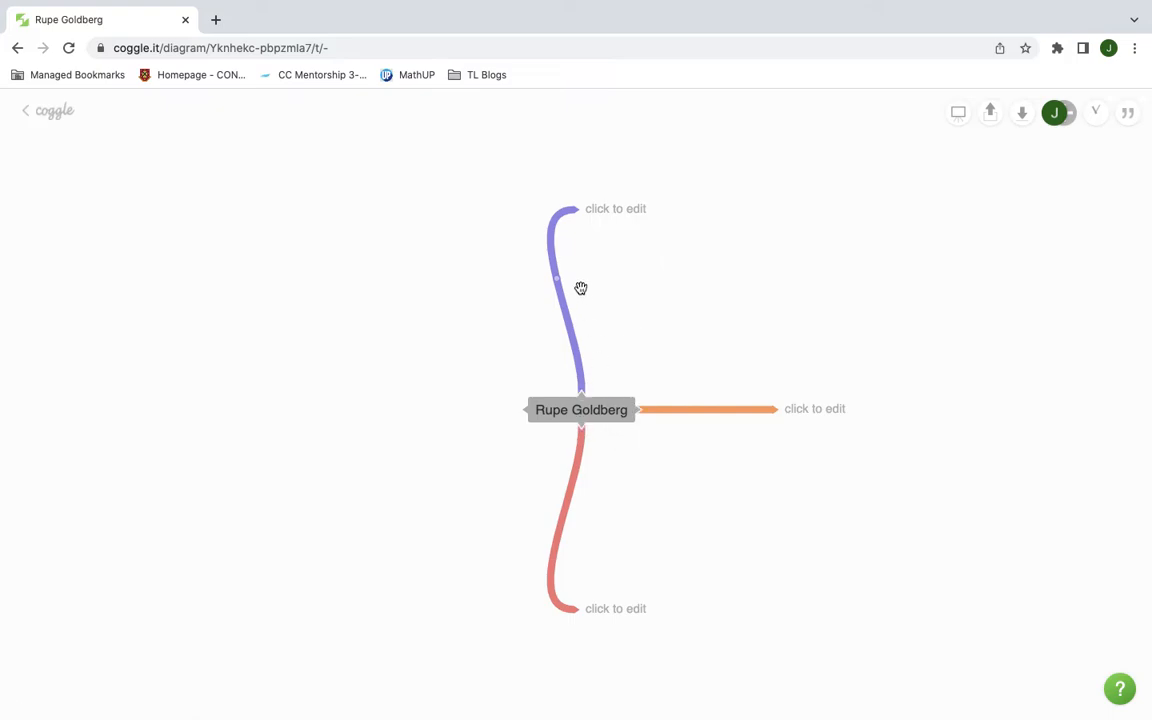
{"action": "left_click_drag", "start_coordinate": [557, 284], "coordinate": [532, 303]}
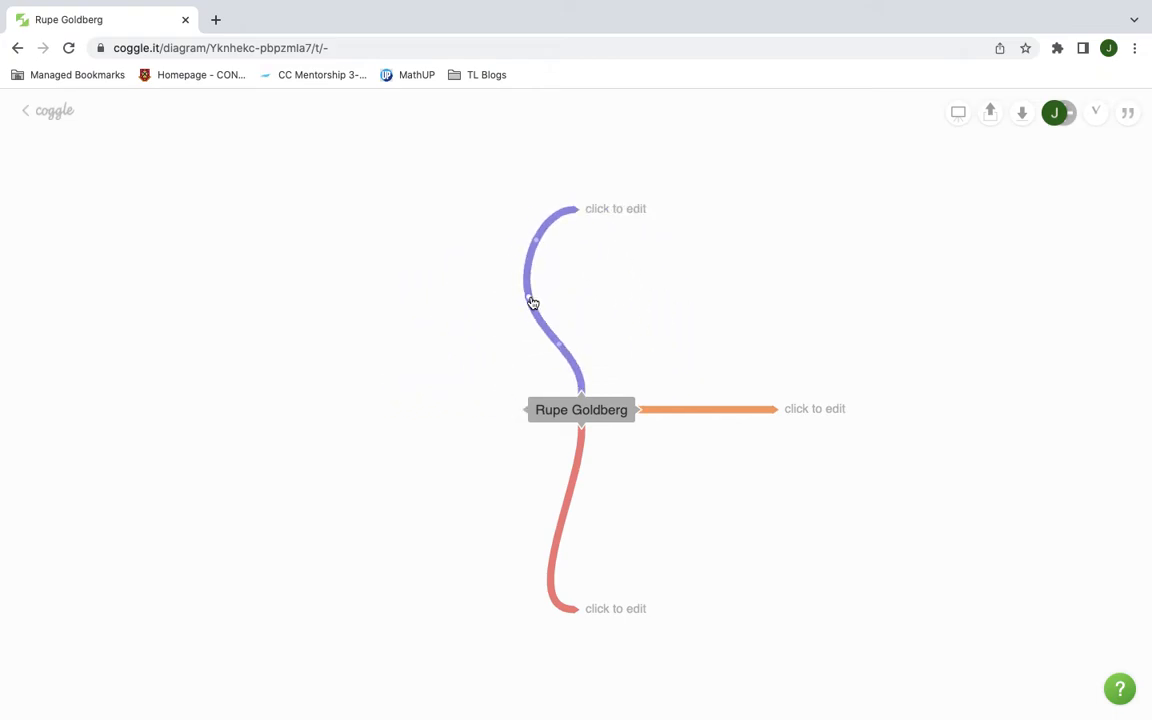
{"action": "left_click_drag", "start_coordinate": [627, 216], "coordinate": [601, 287]}
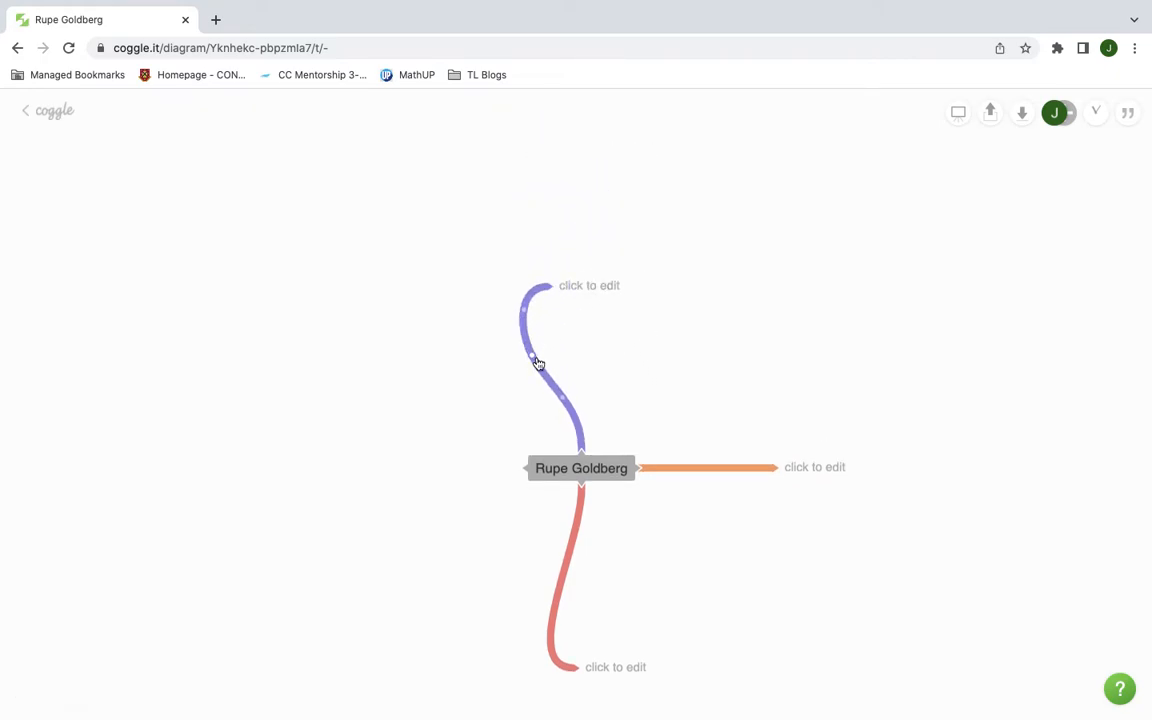
{"action": "left_click_drag", "start_coordinate": [535, 362], "coordinate": [583, 408]}
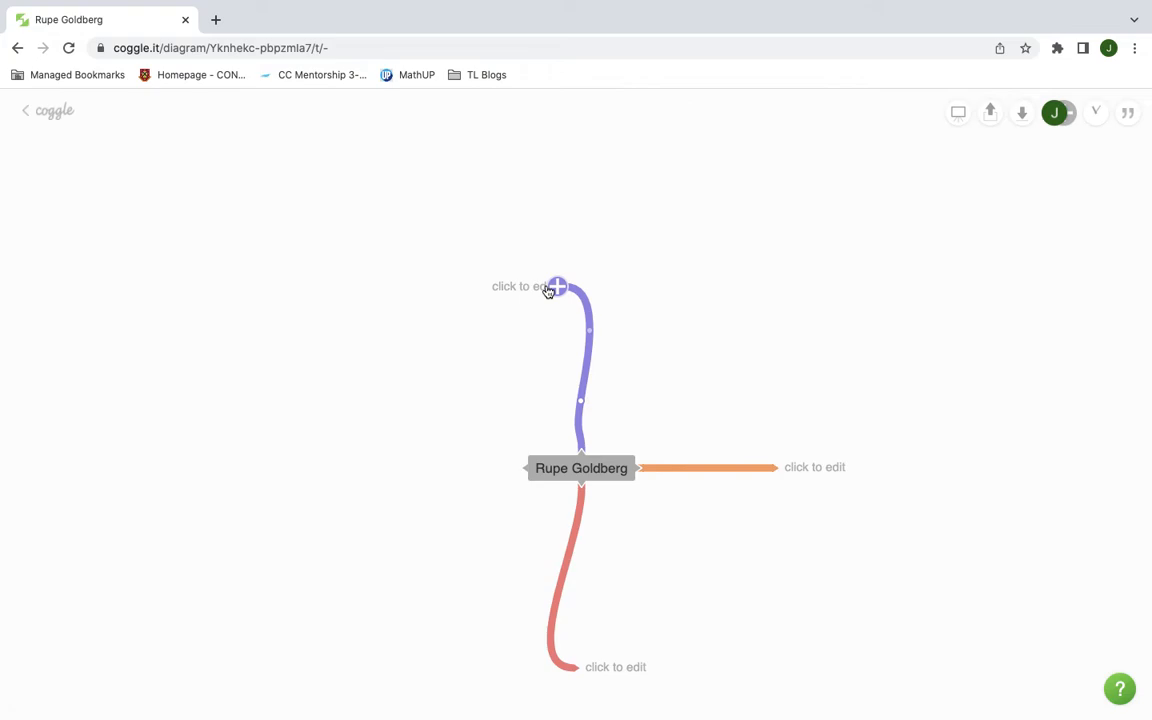
{"action": "left_click_drag", "start_coordinate": [548, 290], "coordinate": [548, 334]}
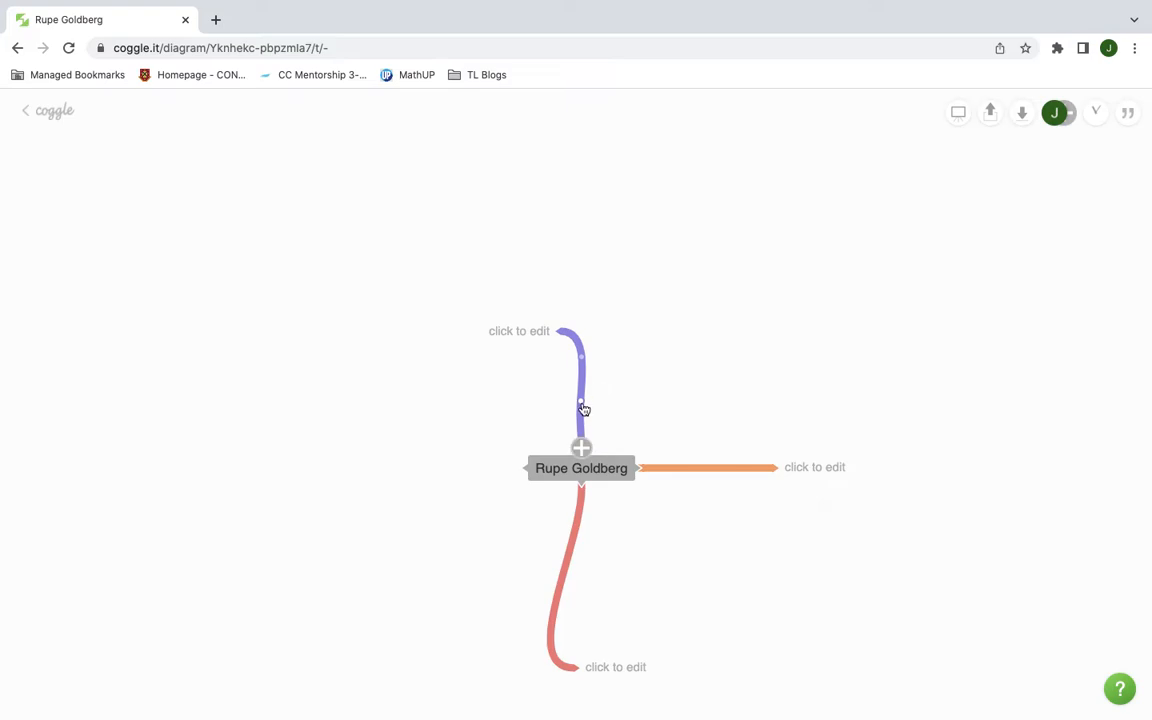
{"action": "mouse_move", "coordinate": [583, 409]}
{"action": "left_mouse_down"}
{"action": "mouse_move", "coordinate": [548, 422]}
{"action": "mouse_move", "coordinate": [607, 411]}
{"action": "mouse_move", "coordinate": [505, 422]}
{"action": "mouse_move", "coordinate": [483, 445]}
{"action": "mouse_move", "coordinate": [517, 419]}
{"action": "mouse_move", "coordinate": [485, 529]}
{"action": "mouse_move", "coordinate": [508, 547]}
{"action": "mouse_move", "coordinate": [478, 437]}
{"action": "mouse_move", "coordinate": [585, 404]}
{"action": "left_mouse_up"}
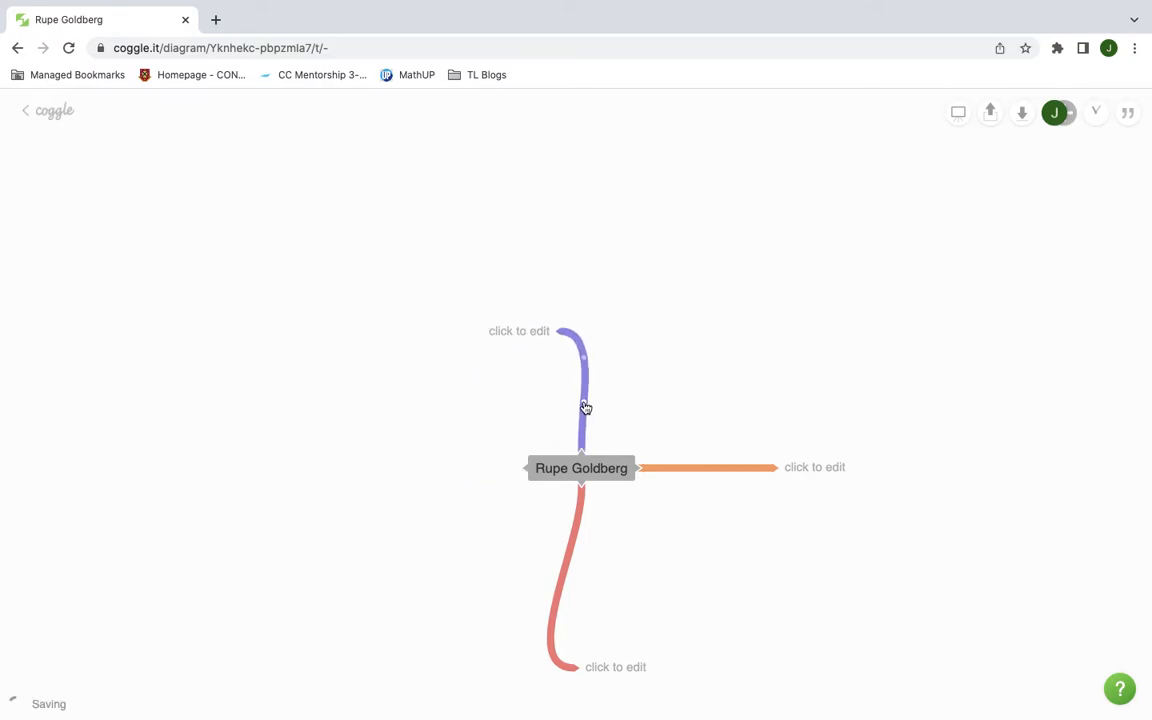
- Label the upper branch "Lever", the right one "Pulley's" and the lower one "Screw", and shift the whole map slightly up and left
{"action": "left_click", "coordinate": [521, 334]}
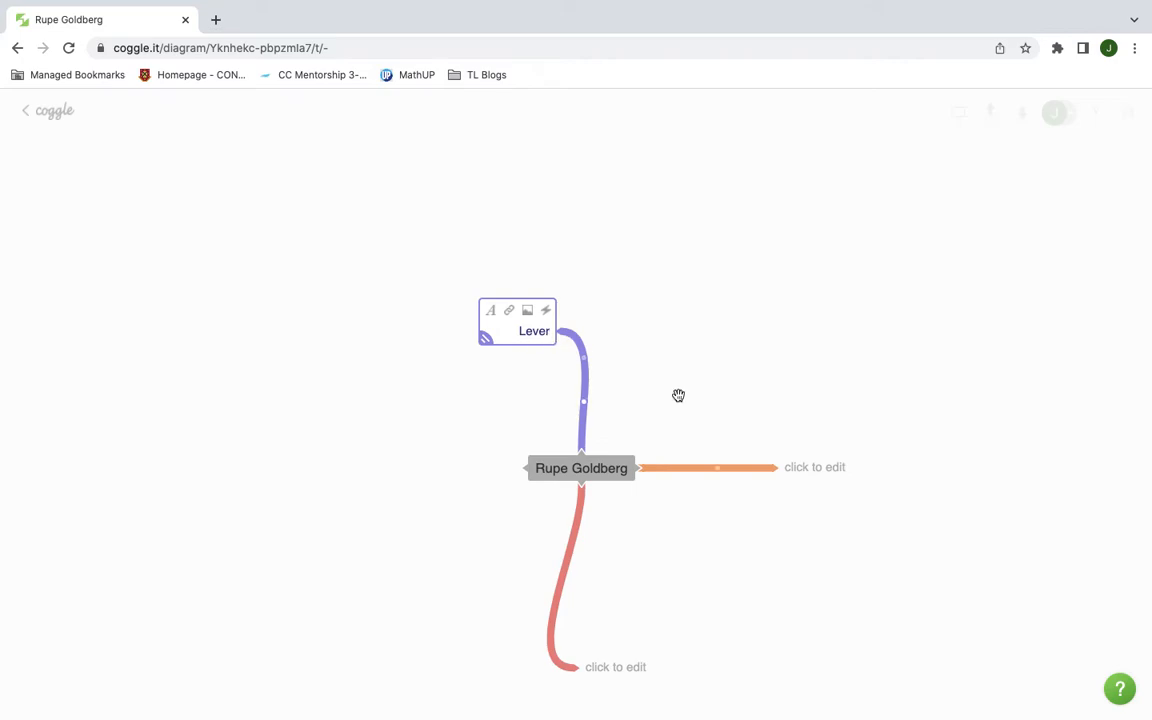
{"action": "left_click", "coordinate": [816, 467]}
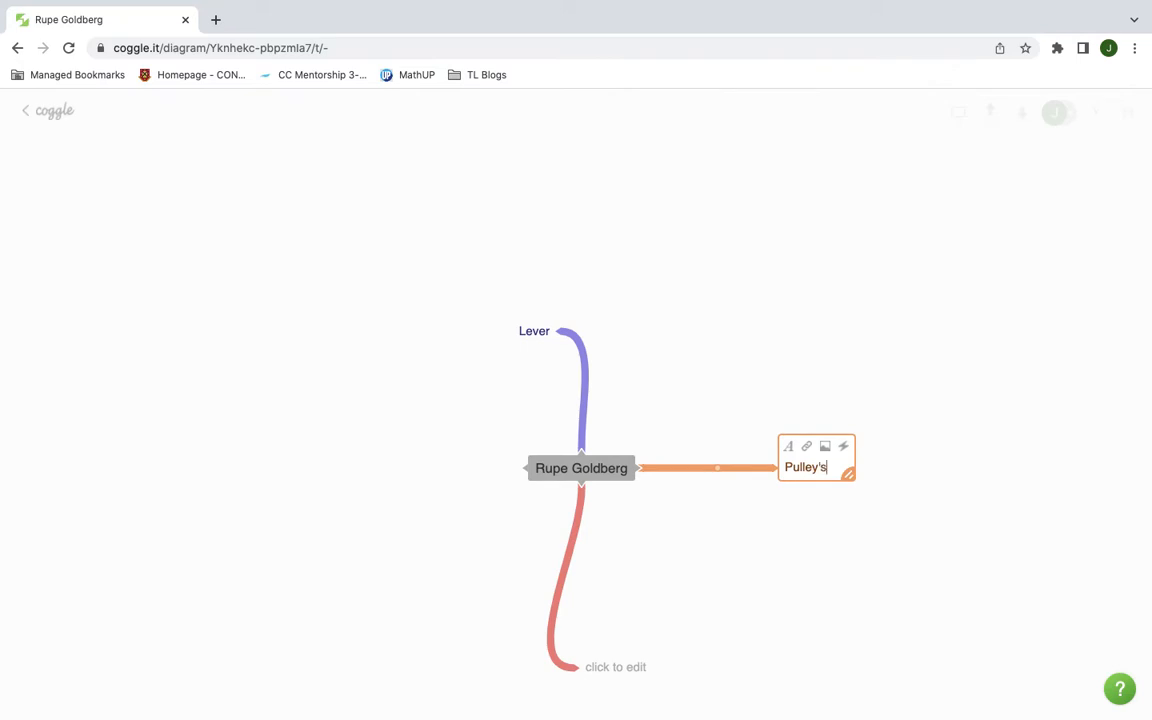
{"action": "left_click", "coordinate": [617, 669]}
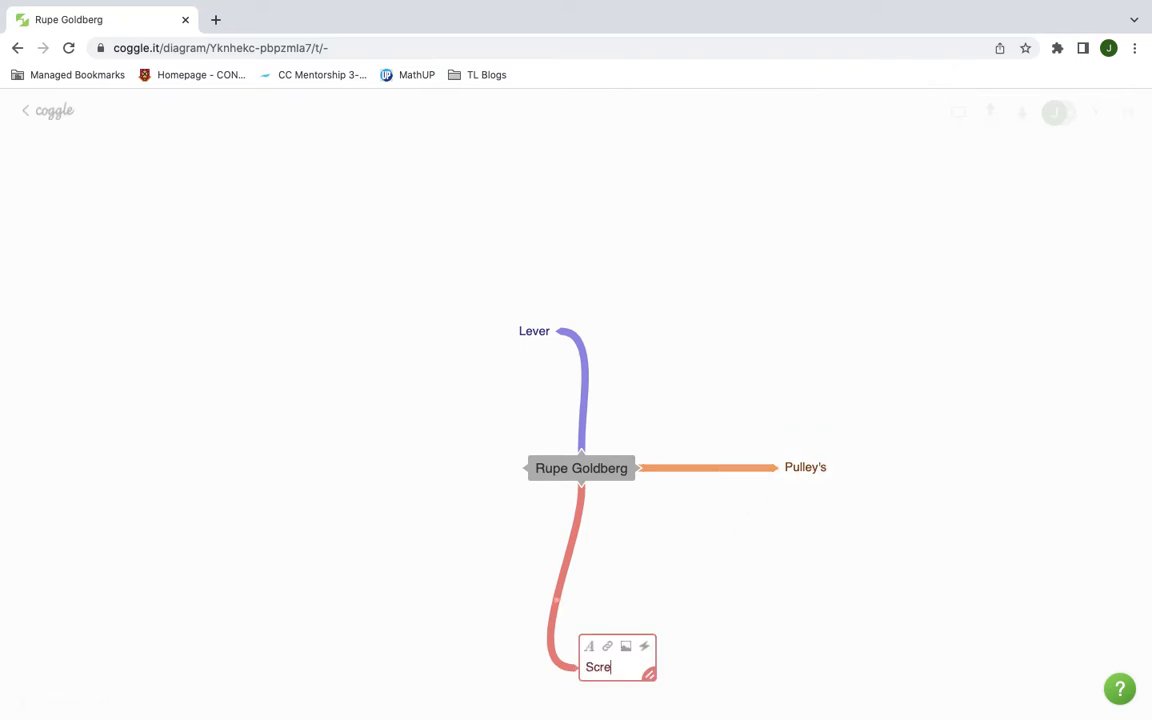
{"action": "left_click", "coordinate": [722, 602]}
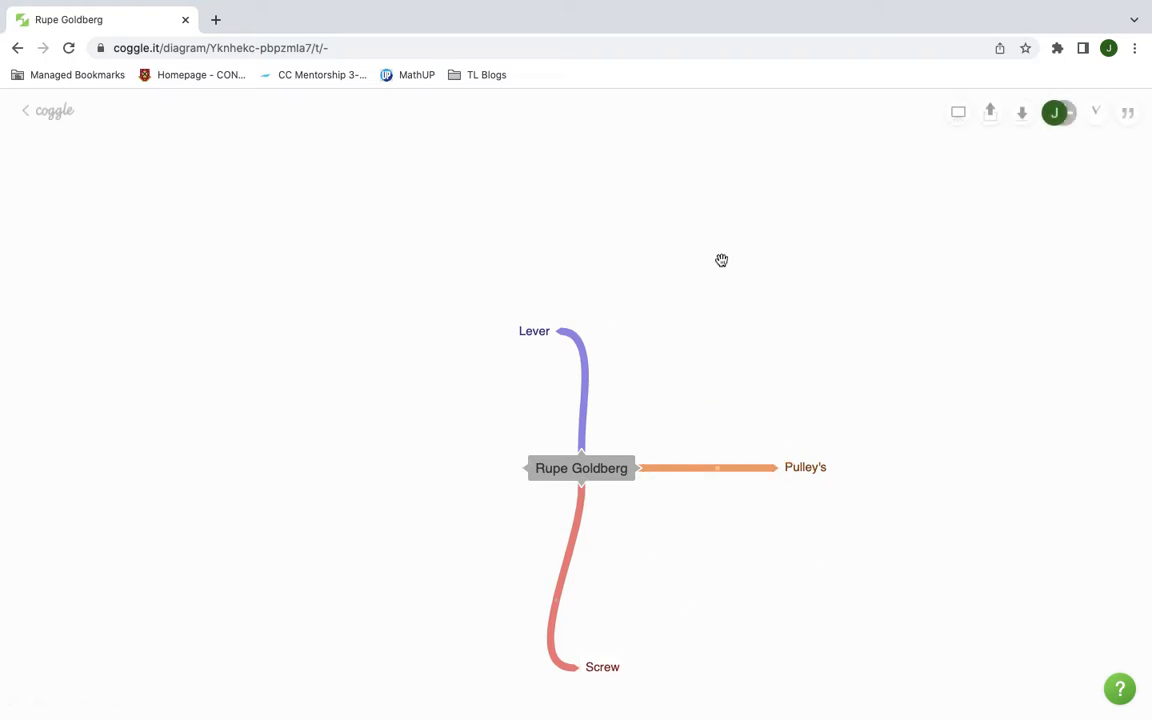
{"action": "left_click_drag", "start_coordinate": [582, 470], "coordinate": [551, 416]}
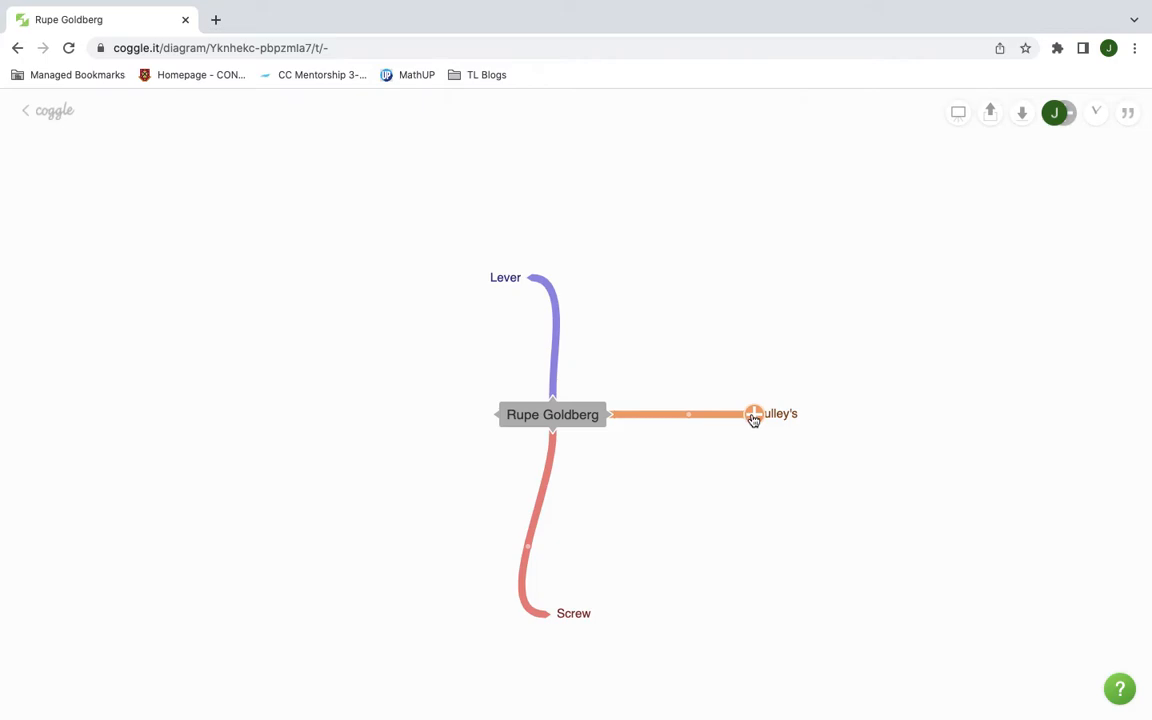
- Add a child branch to Pulley's and look at the icon list for its label without choosing an icon
{"action": "left_click", "coordinate": [753, 416]}
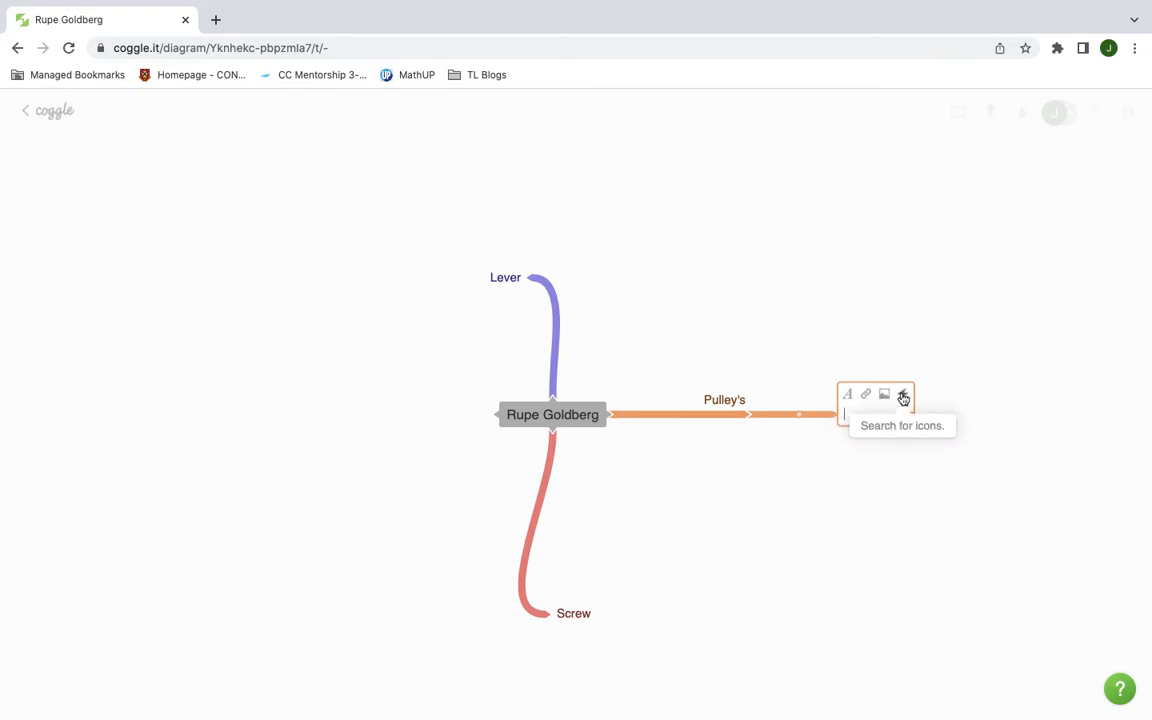
{"action": "left_click", "coordinate": [903, 398]}
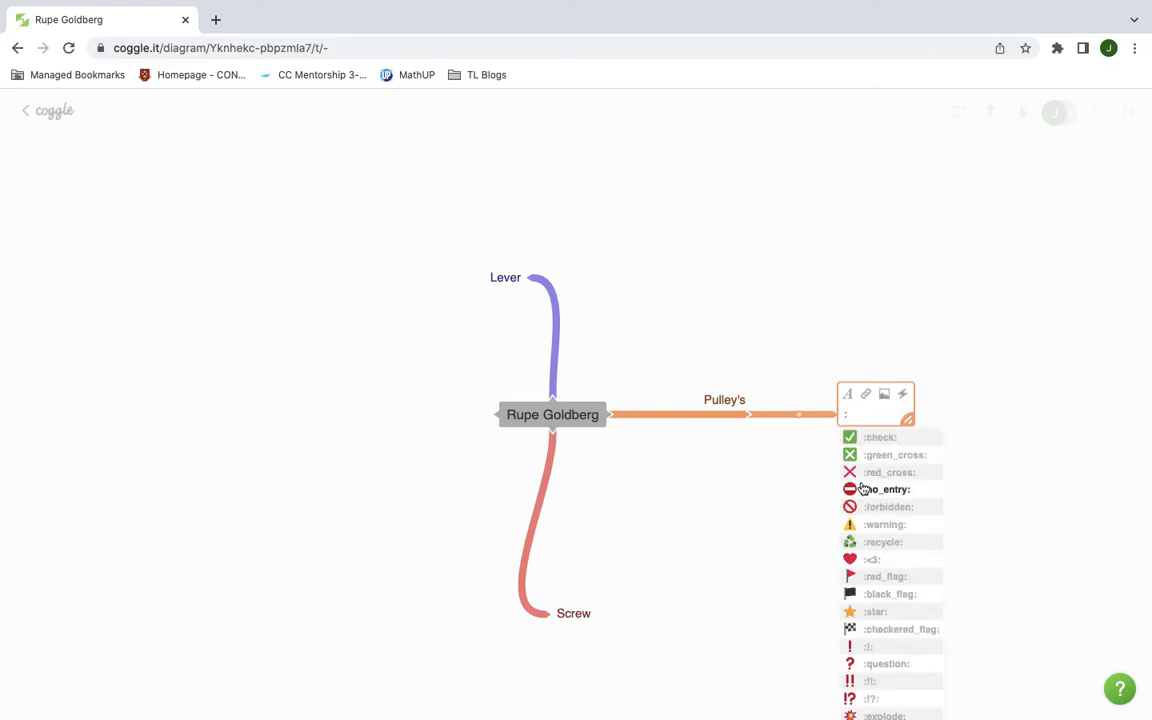
{"action": "left_click", "coordinate": [1048, 543]}
- Label the child branch of Pulley's with a first name in italics, with an unlabelled branch extending beyond it
{"action": "left_click", "coordinate": [843, 424]}
{"action": "left_click", "coordinate": [830, 401]}
{"action": "left_click", "coordinate": [777, 388]}
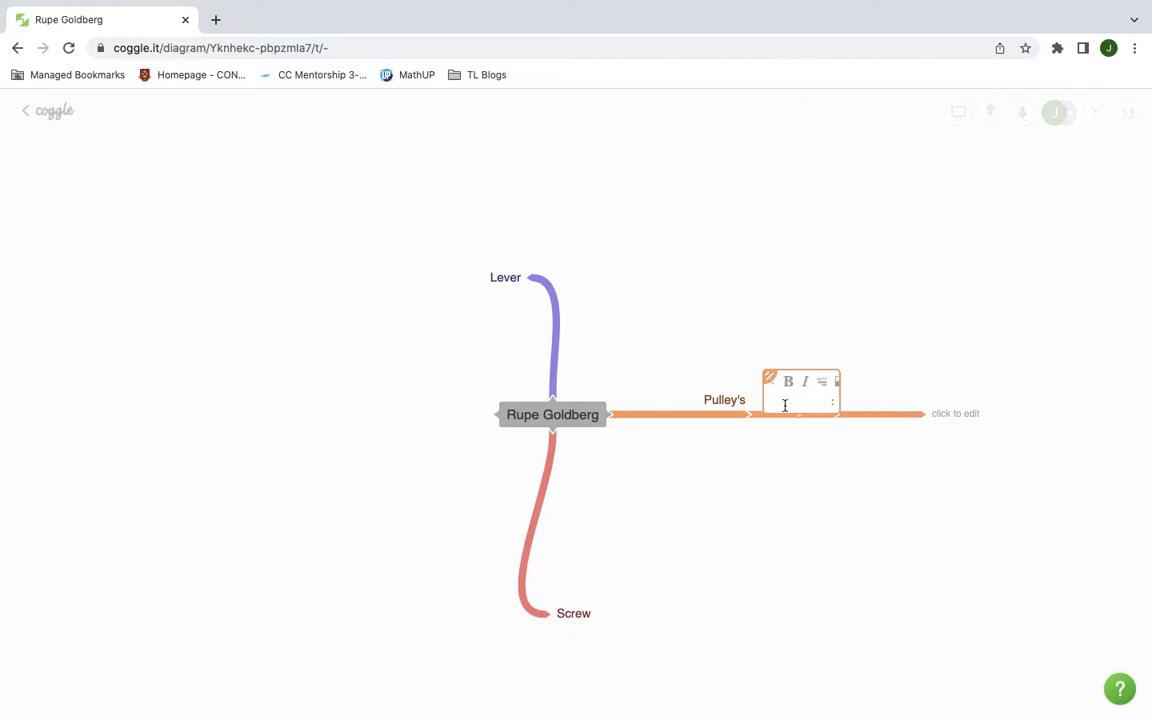
{"action": "key", "text": "BackSpace"}
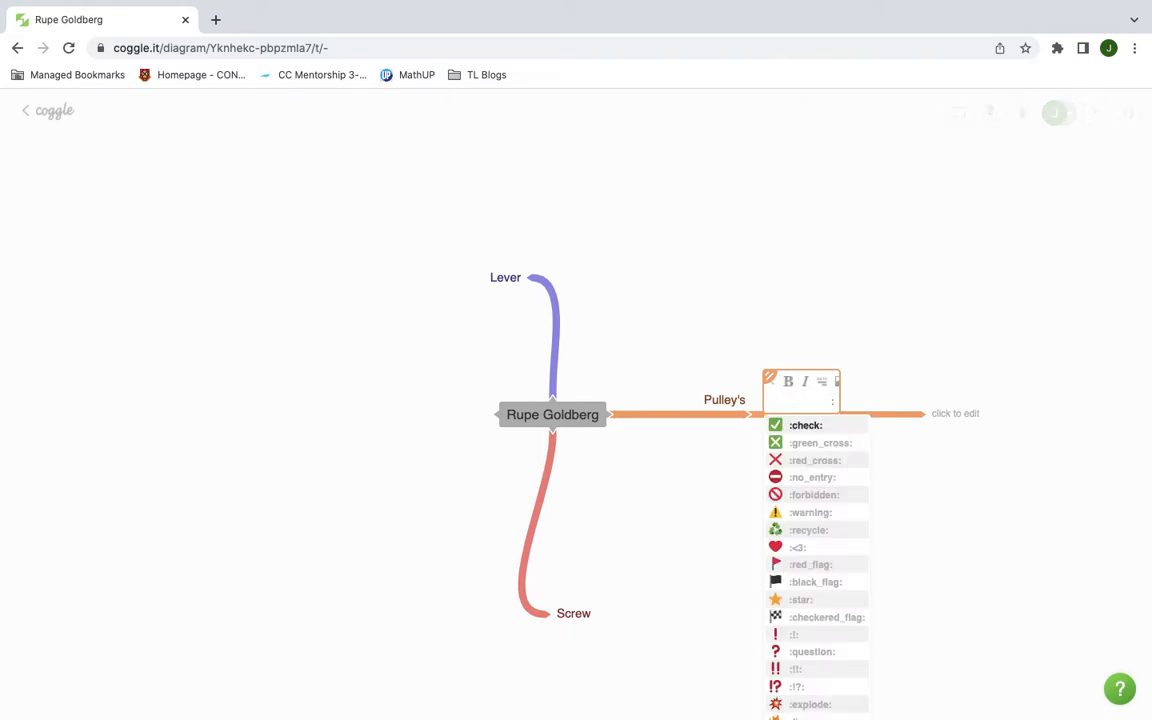
{"action": "left_click", "coordinate": [788, 381]}
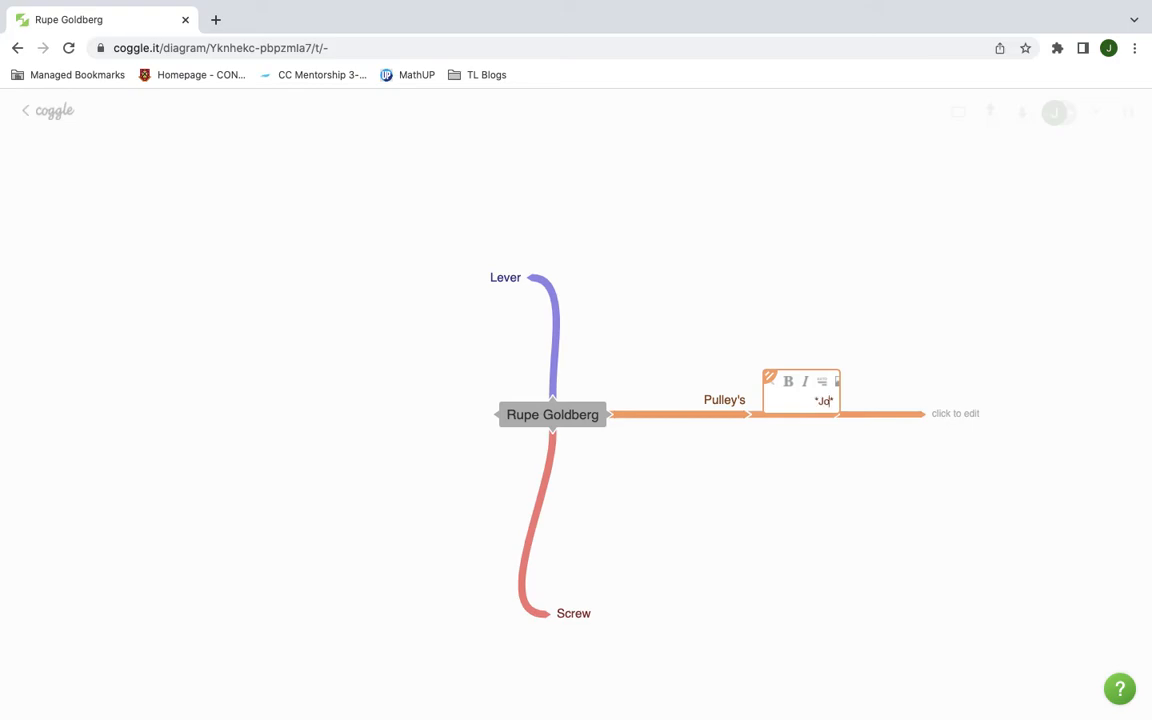
{"action": "left_click", "coordinate": [842, 455]}
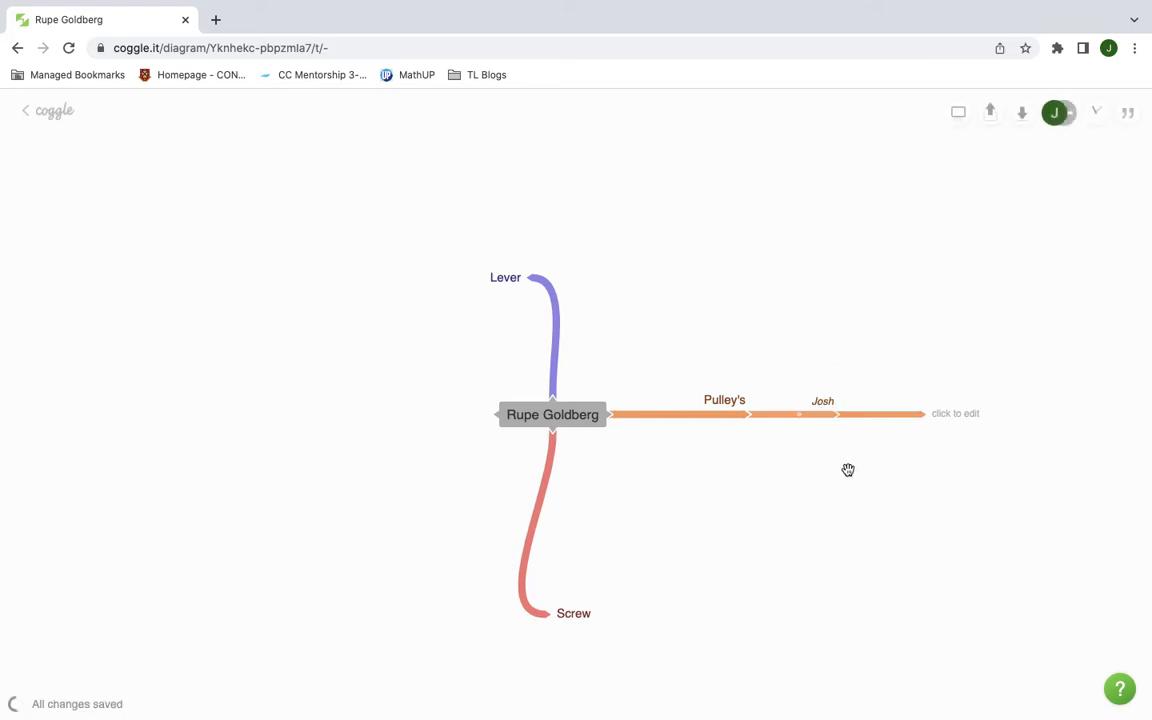
- Try enlarging the italic name label to font size 36px, and shrink it back to its small size
{"action": "left_click", "coordinate": [826, 400]}
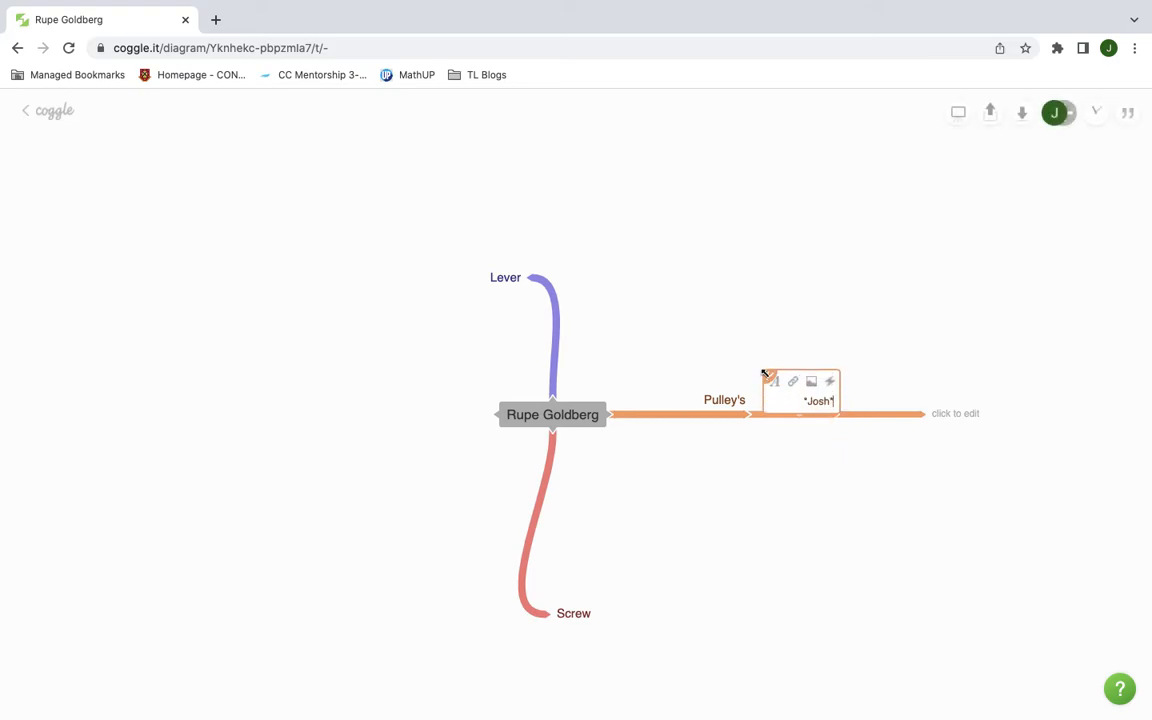
{"action": "left_click_drag", "start_coordinate": [766, 376], "coordinate": [754, 349]}
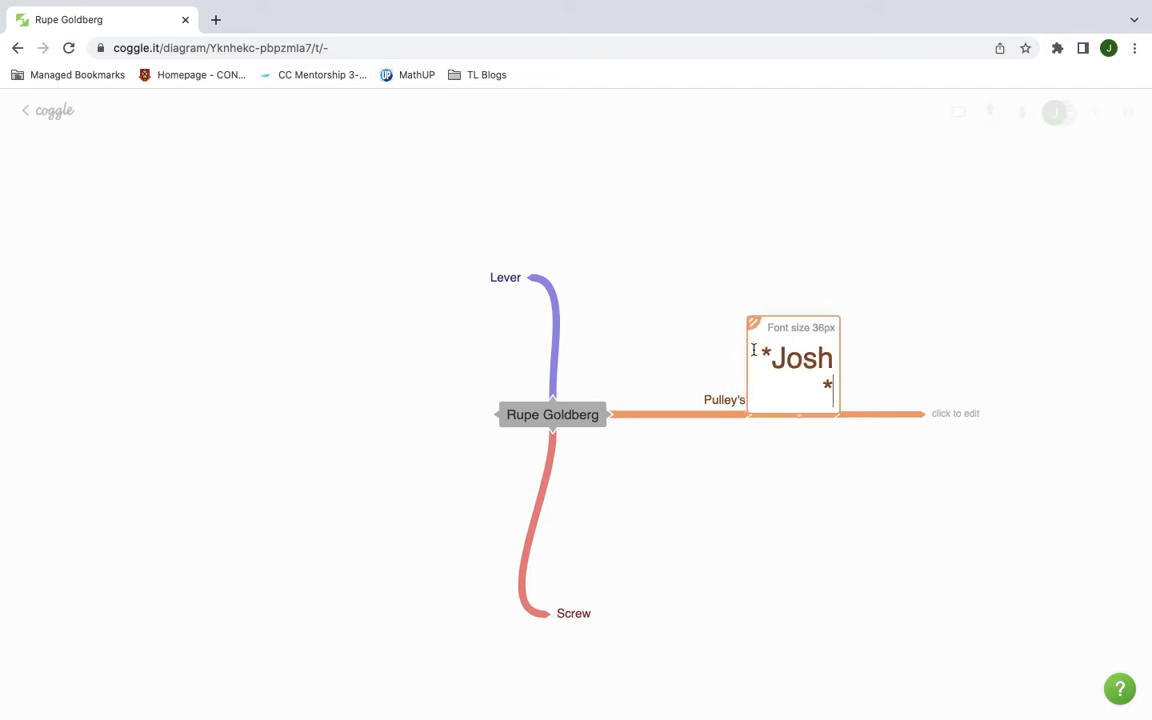
{"action": "left_click", "coordinate": [681, 283]}
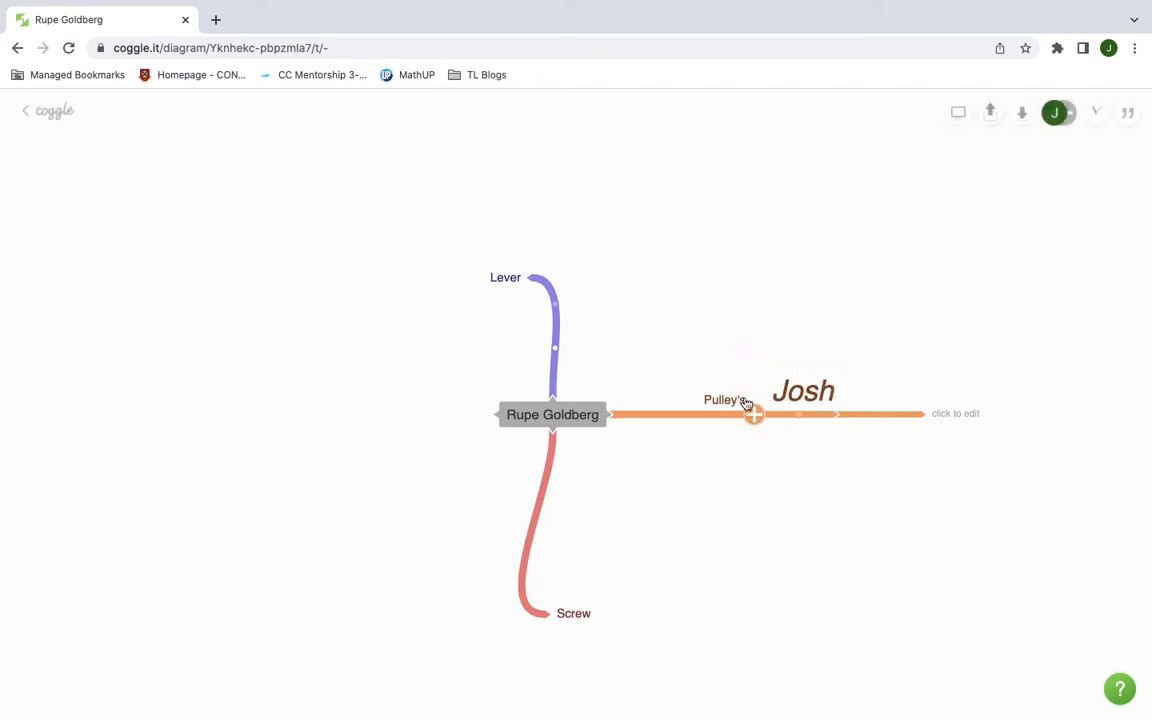
{"action": "left_click", "coordinate": [779, 390]}
{"action": "left_click_drag", "start_coordinate": [752, 322], "coordinate": [793, 372]}
{"action": "left_click", "coordinate": [702, 332]}
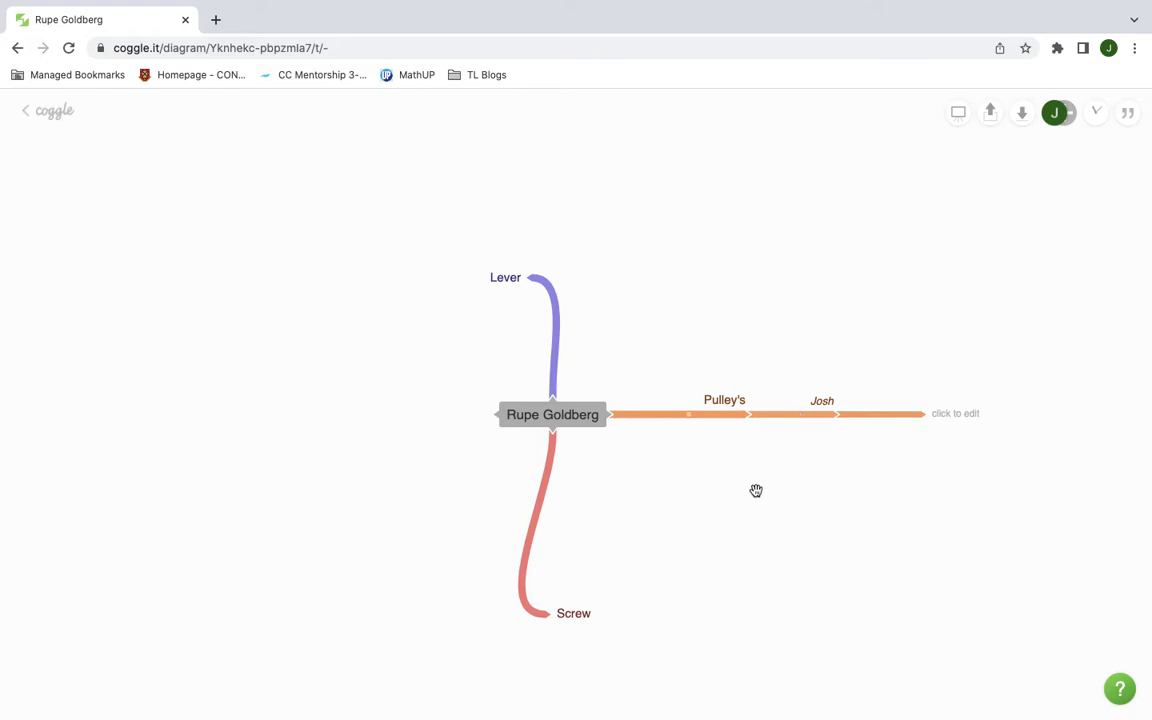
- Consult the shortcut help for removing branches and delete the two child branches extending from Pulley's
{"action": "mouse_move", "coordinate": [727, 403]}
{"action": "left_click", "coordinate": [1117, 690]}
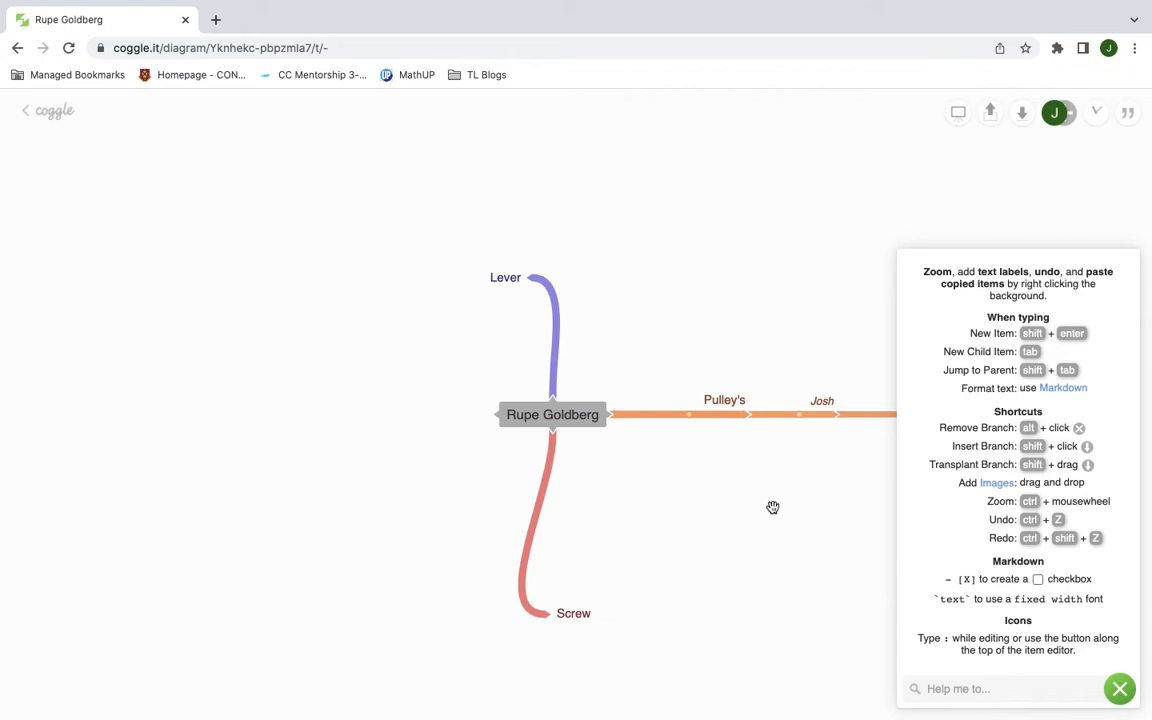
{"action": "left_click", "coordinate": [1120, 688]}
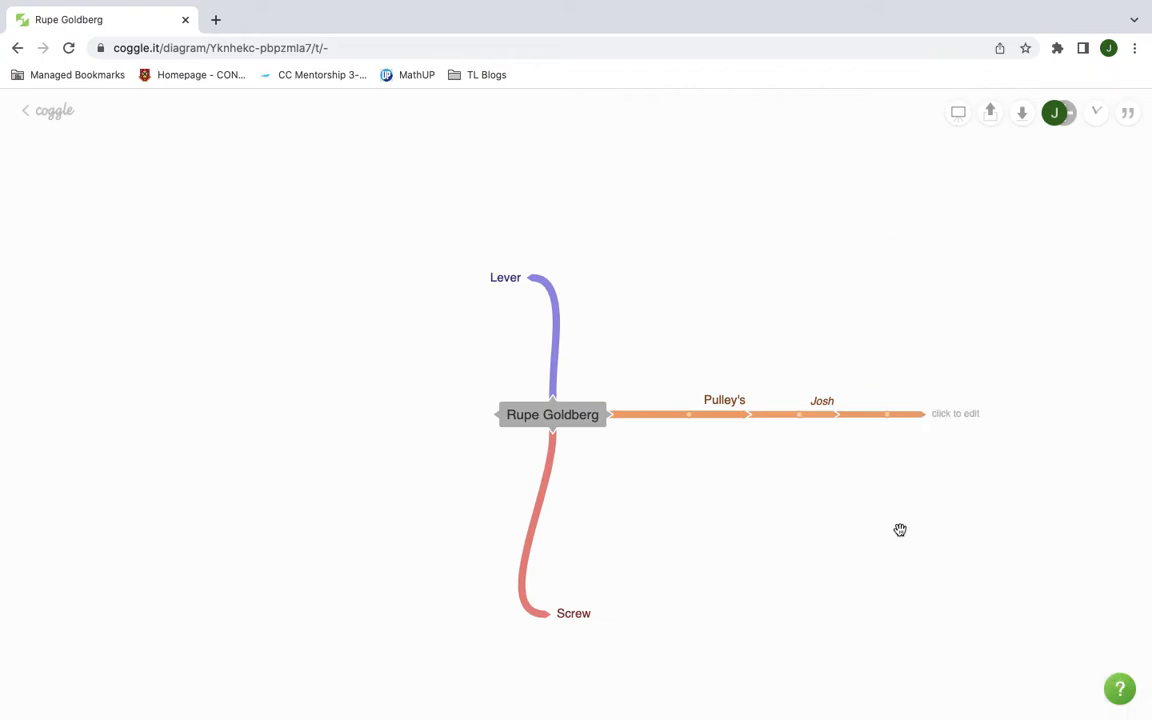
{"action": "key", "text": "alt"}
{"action": "left_click", "coordinate": [932, 415], "text": "alt"}
{"action": "left_click", "coordinate": [841, 414], "text": "alt"}
- Add a new child branch to Pulley's and label it with a first name in plain text
{"action": "left_click", "coordinate": [758, 416]}
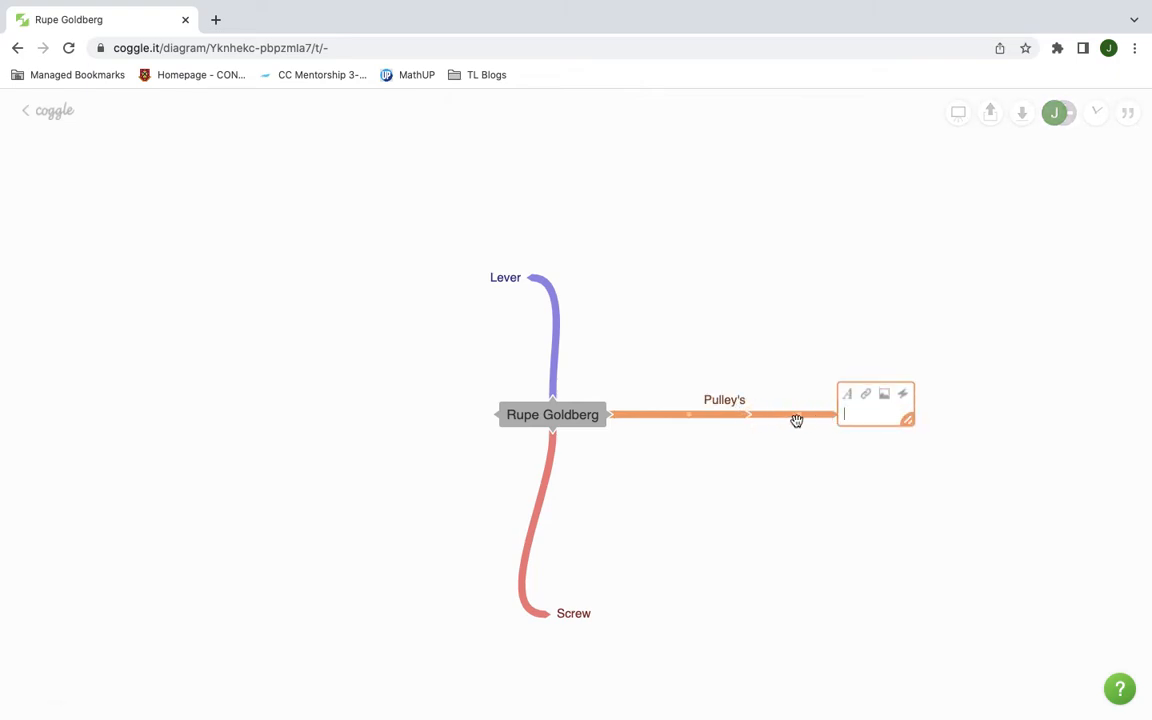
{"action": "type", "text": "Josh"}
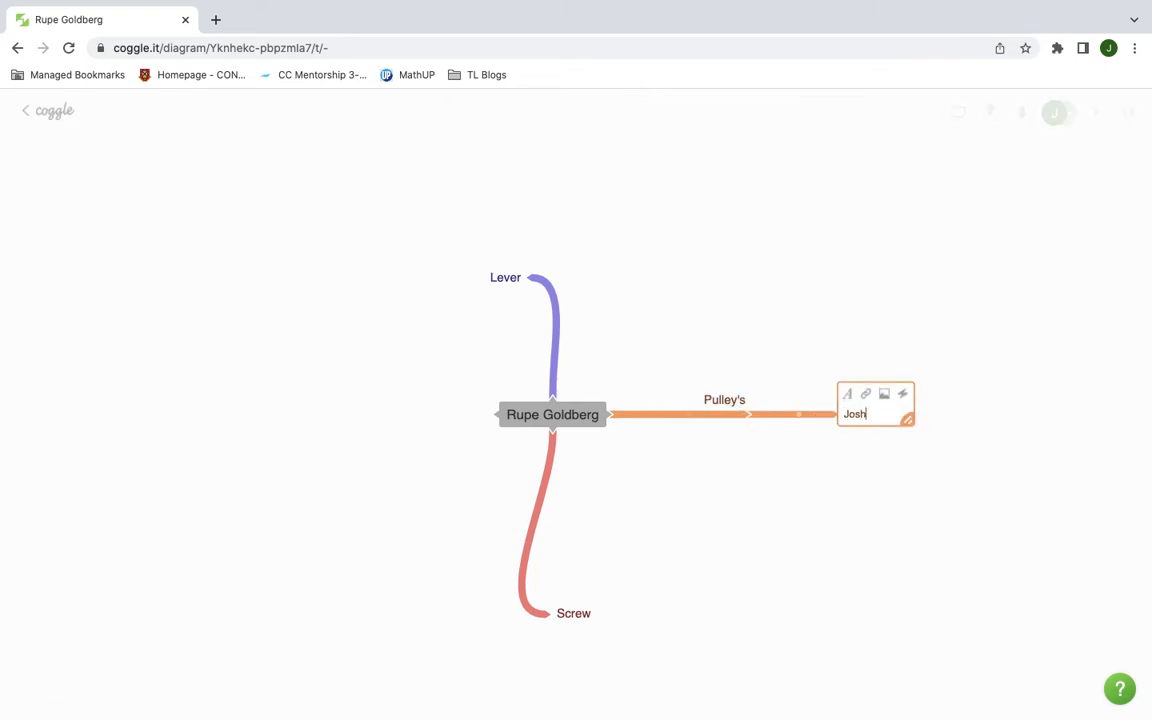
{"action": "left_click", "coordinate": [766, 546]}
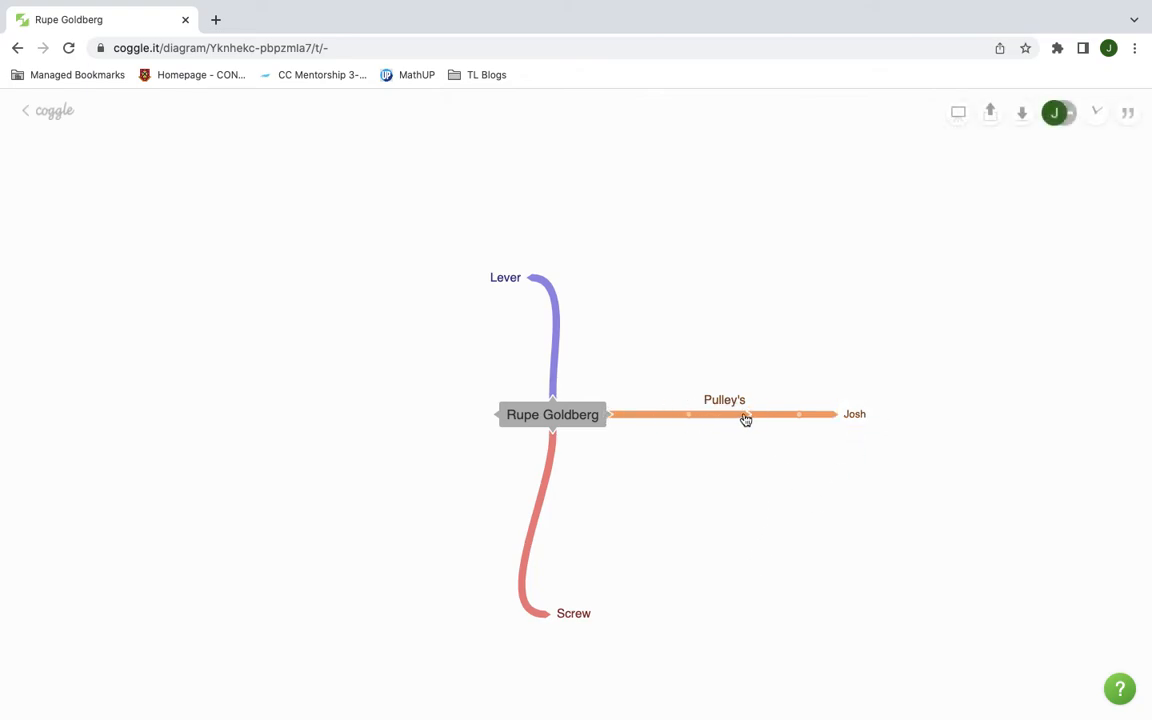
- Remove the Pulley's branch together with its child, and add an unlabelled red branch to the right of the central node
{"action": "key", "text": "alt"}
{"action": "left_click", "coordinate": [754, 416]}
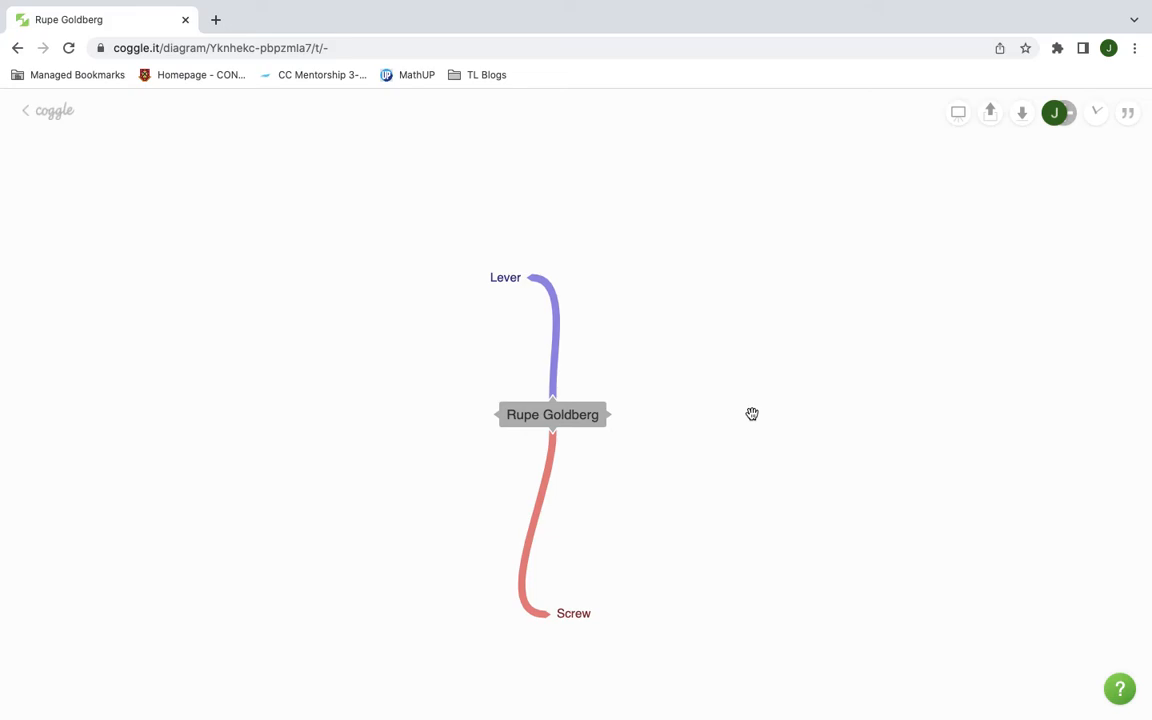
{"action": "left_click", "coordinate": [613, 414]}
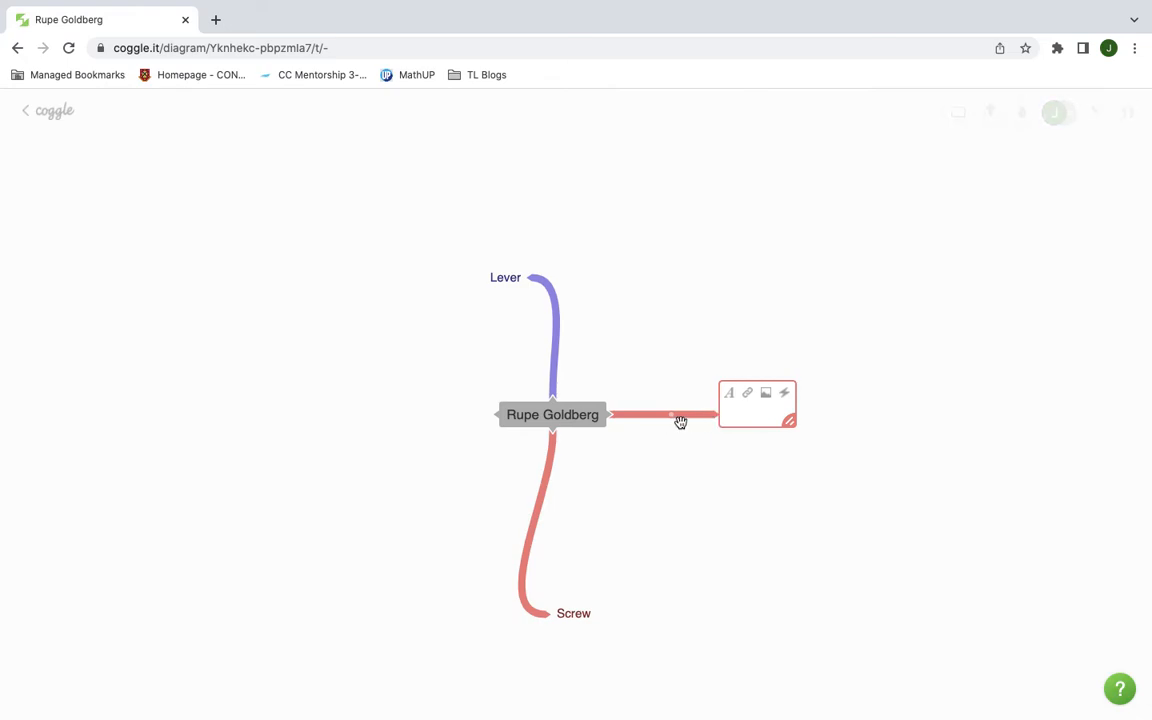
{"action": "left_click", "coordinate": [719, 268]}
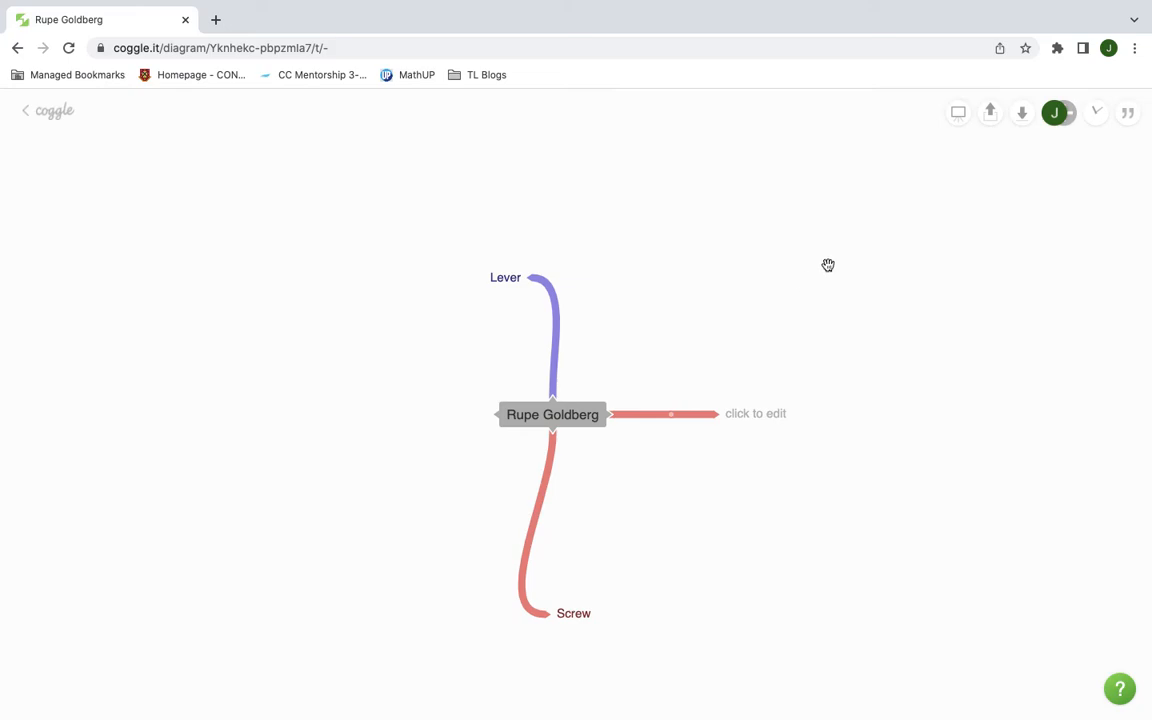
- Review the diagram's revision history from the current version back to the earliest, return to the current one and close the history
{"action": "left_click", "coordinate": [1100, 114]}
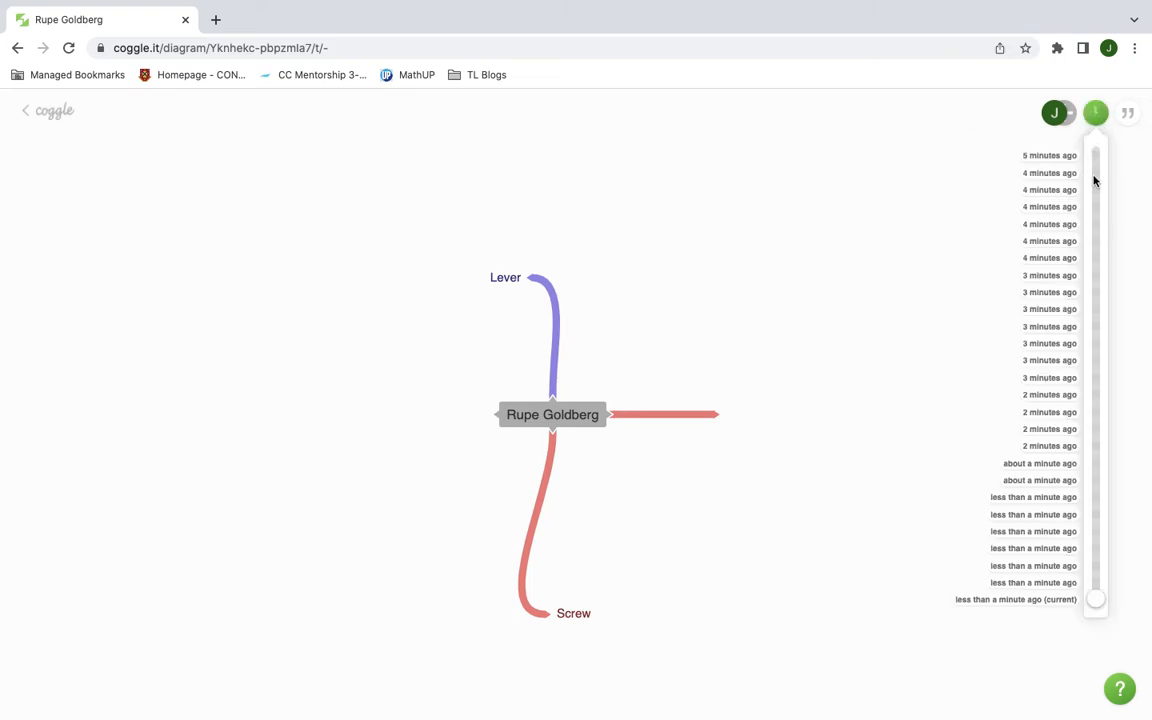
{"action": "left_click_drag", "start_coordinate": [1098, 603], "coordinate": [1121, 141]}
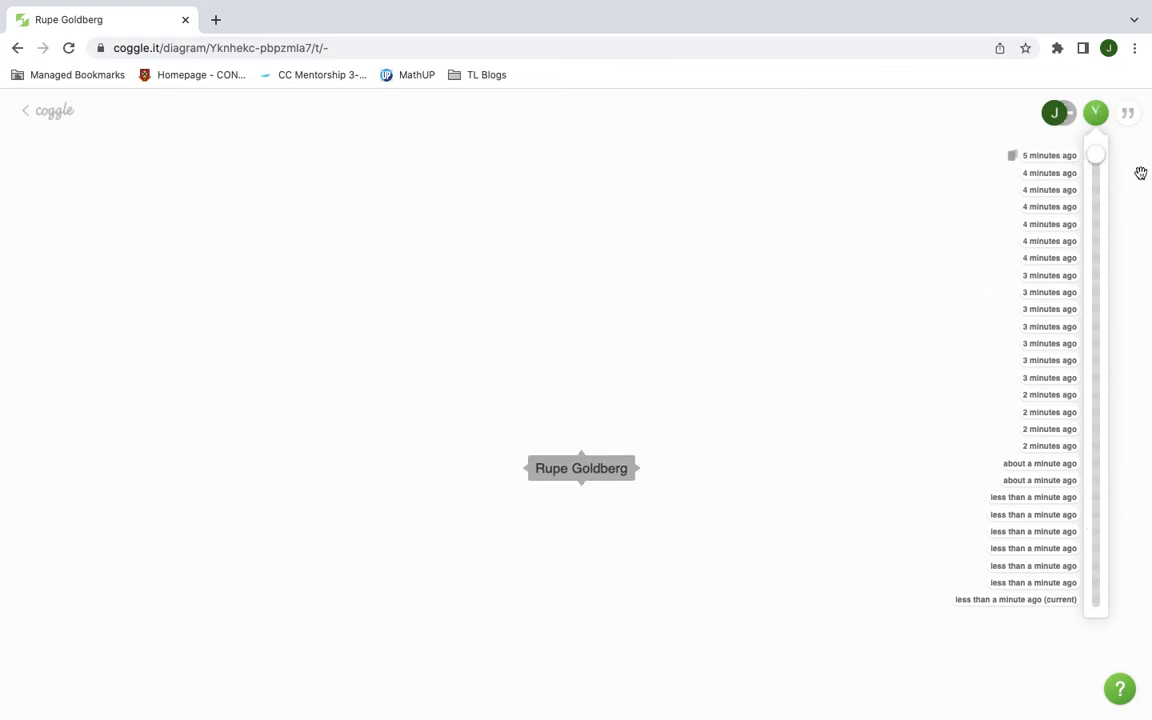
{"action": "left_click_drag", "start_coordinate": [1098, 162], "coordinate": [1103, 622]}
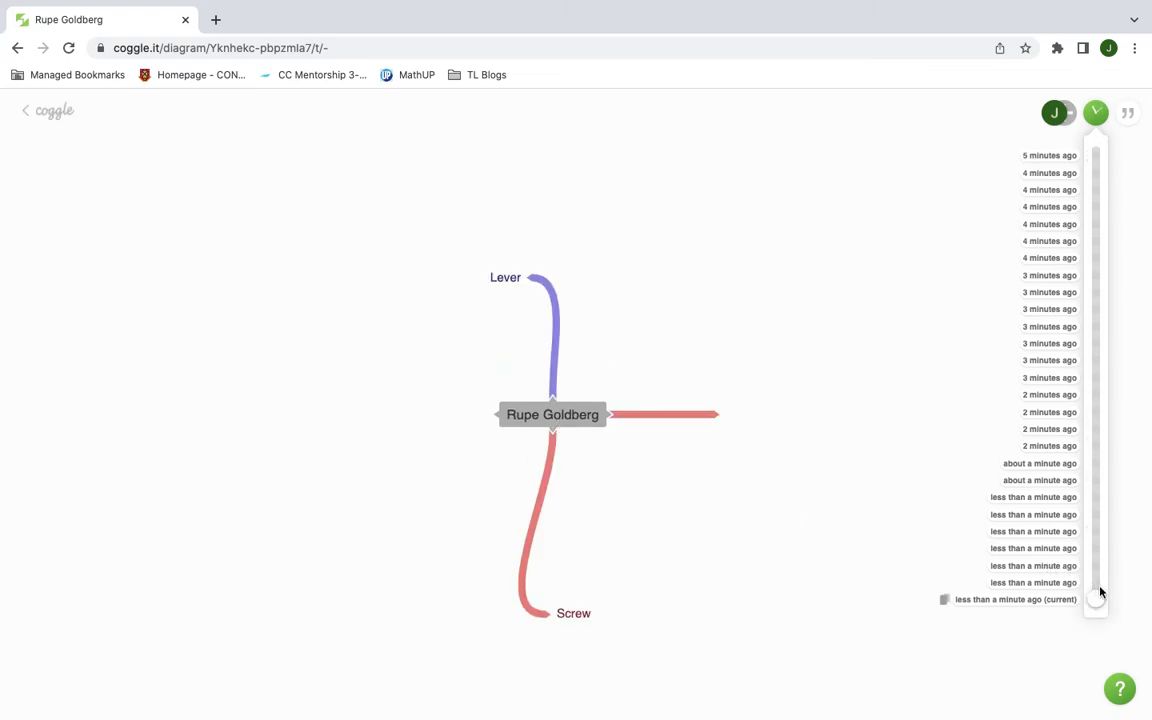
{"action": "left_click", "coordinate": [1089, 109]}
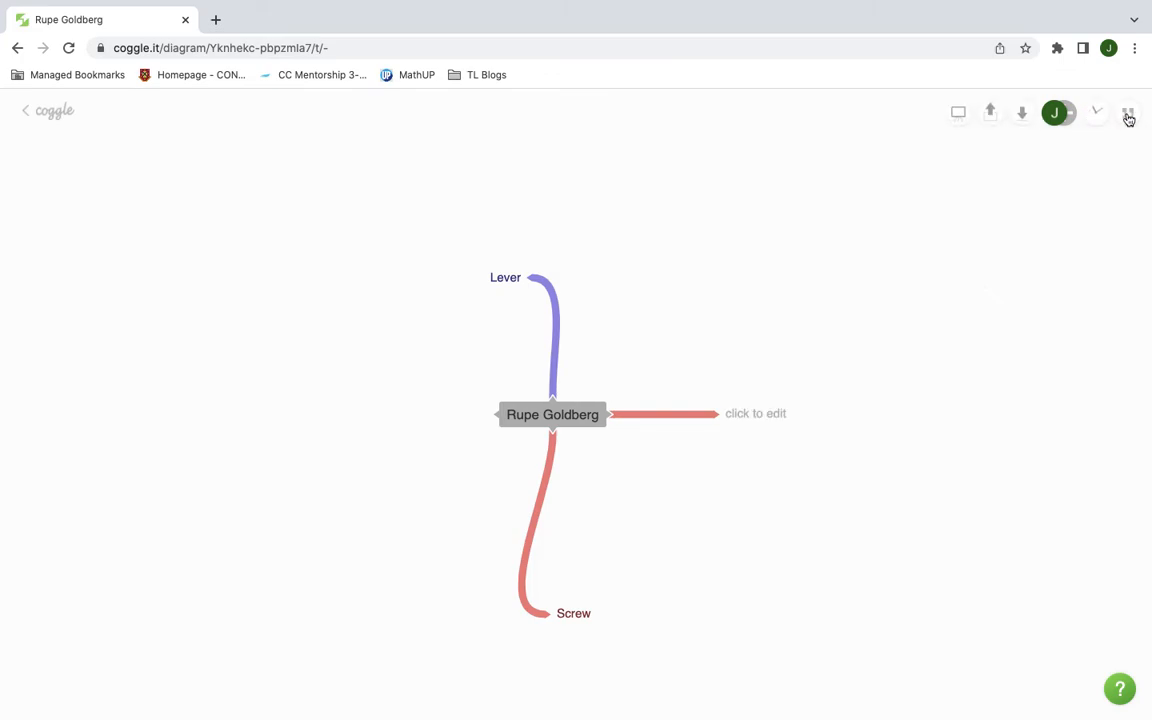
- Write the comment "Way to go! I see you've got lots for your Lever, now focus on finding examples of a Screw" in the diagram's messages
{"action": "left_click", "coordinate": [1128, 116]}
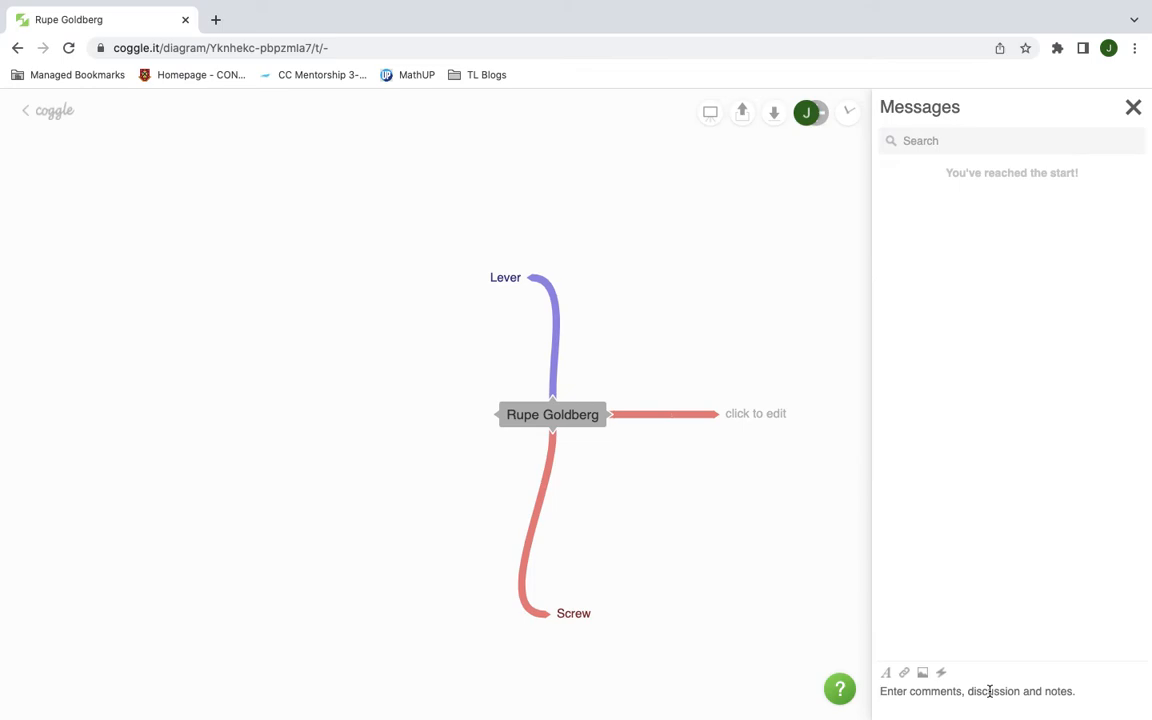
{"action": "type", "text": "Way to go"}
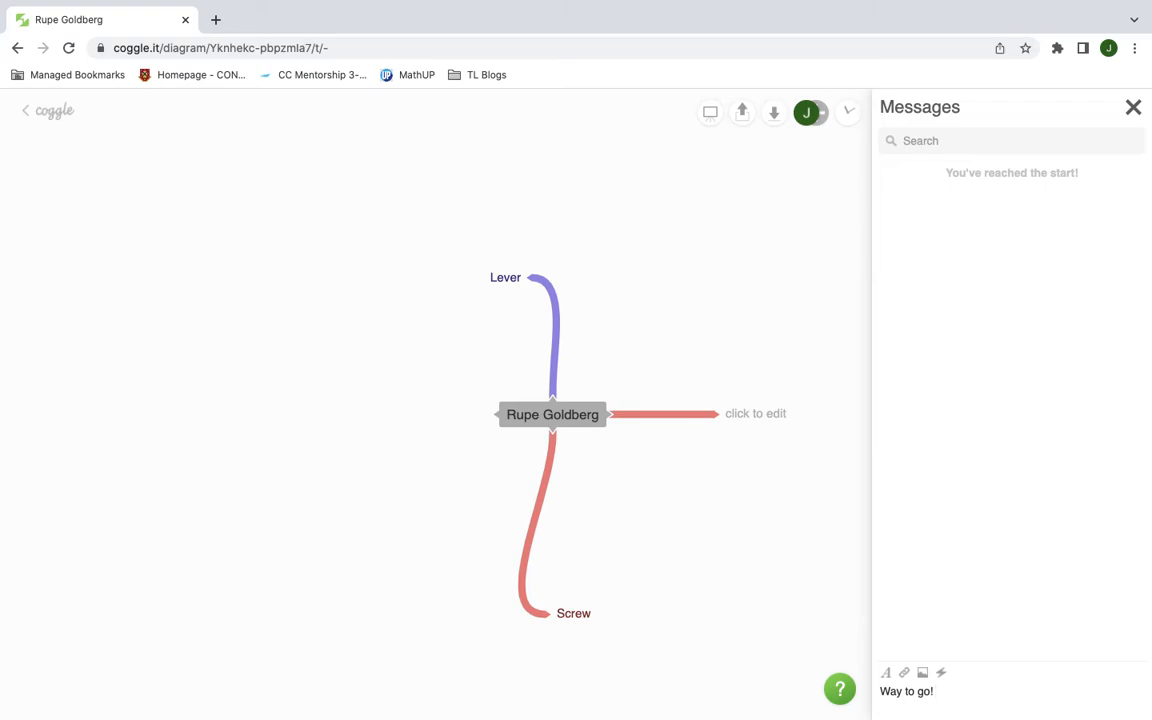
{"action": "type", "text": "! I see you've got lots for your Lever"}
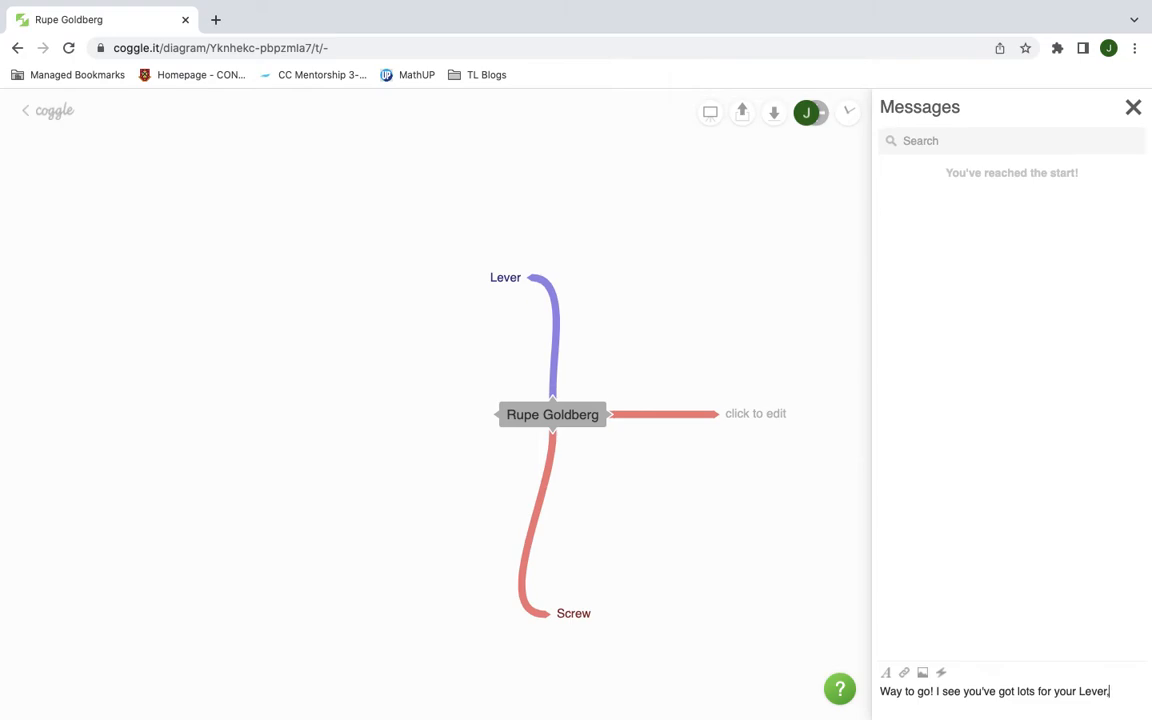
{"action": "type", "text": ", try"}
{"action": "key", "text": "BackSpace"}
{"action": "key", "text": "BackSpace"}
{"action": "type", "text": "now focus on finding examples of a "}
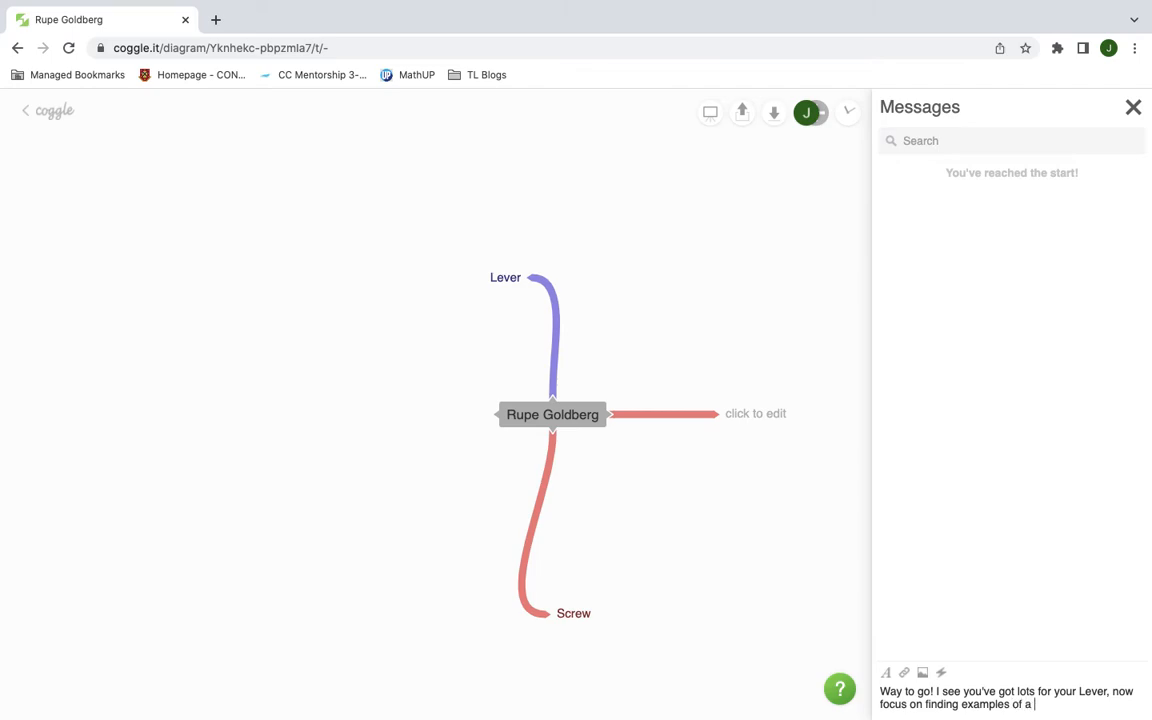
{"action": "type", "text": "Screw"}
{"action": "left_click", "coordinate": [1133, 107]}
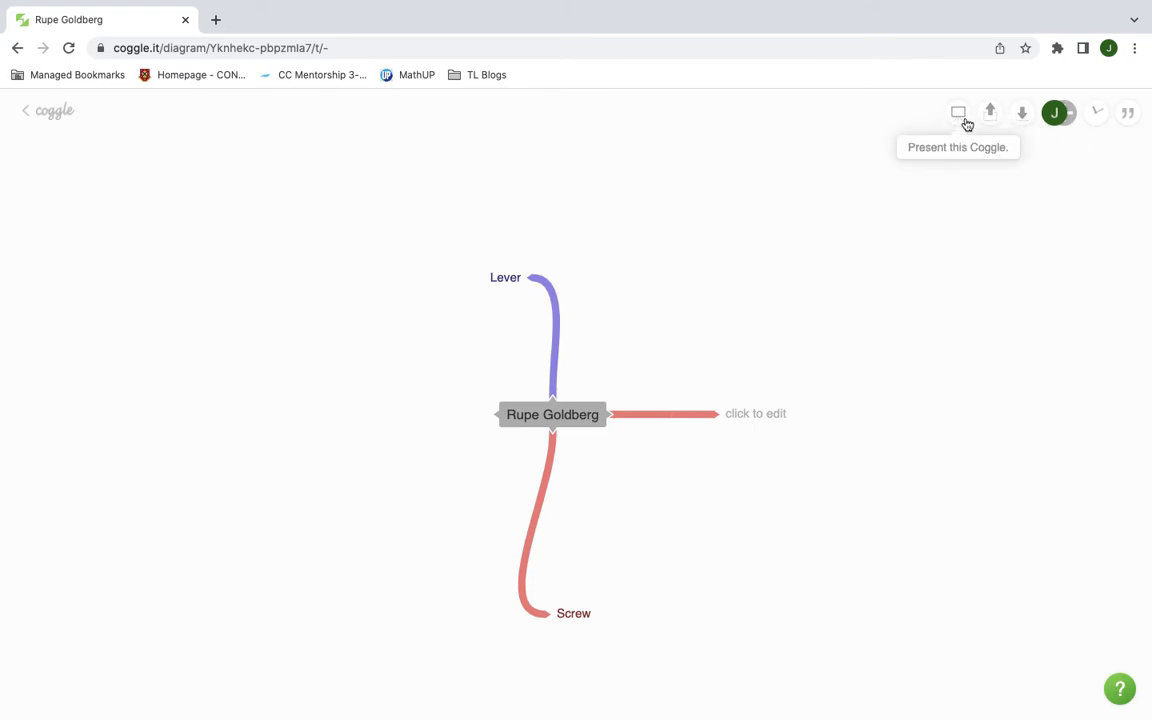
- Look over the diagram's download formats and its sharing options without changing anything
{"action": "left_click", "coordinate": [1018, 117]}
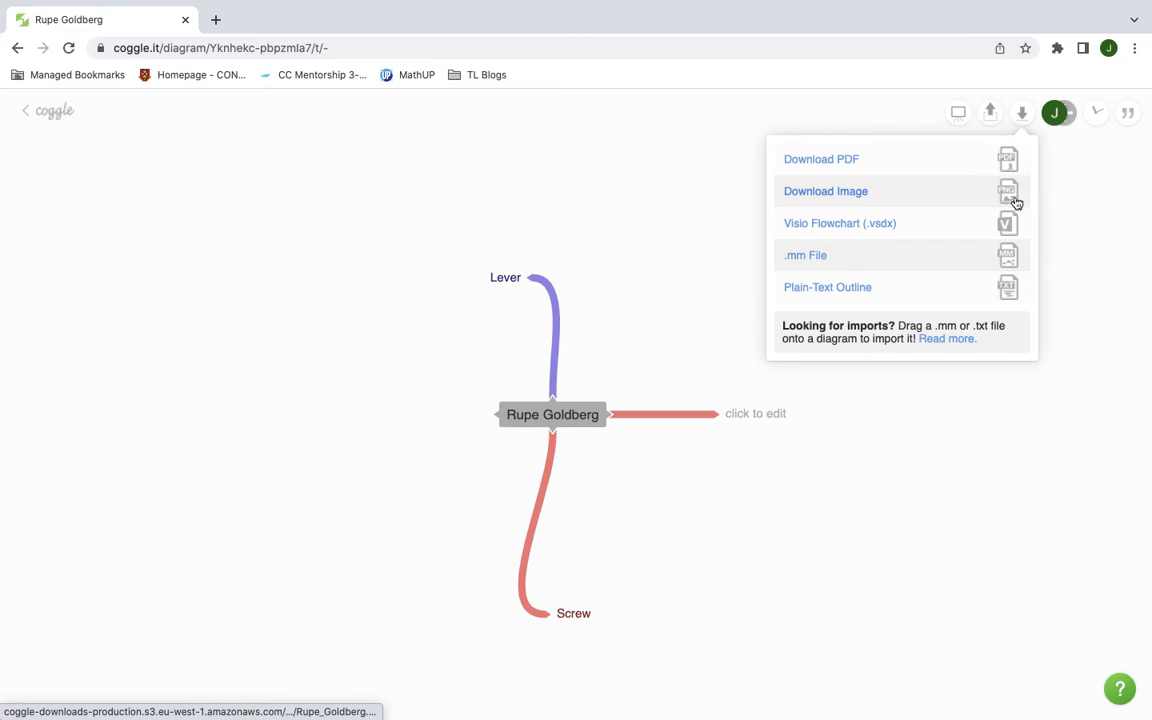
{"action": "left_click", "coordinate": [1073, 246]}
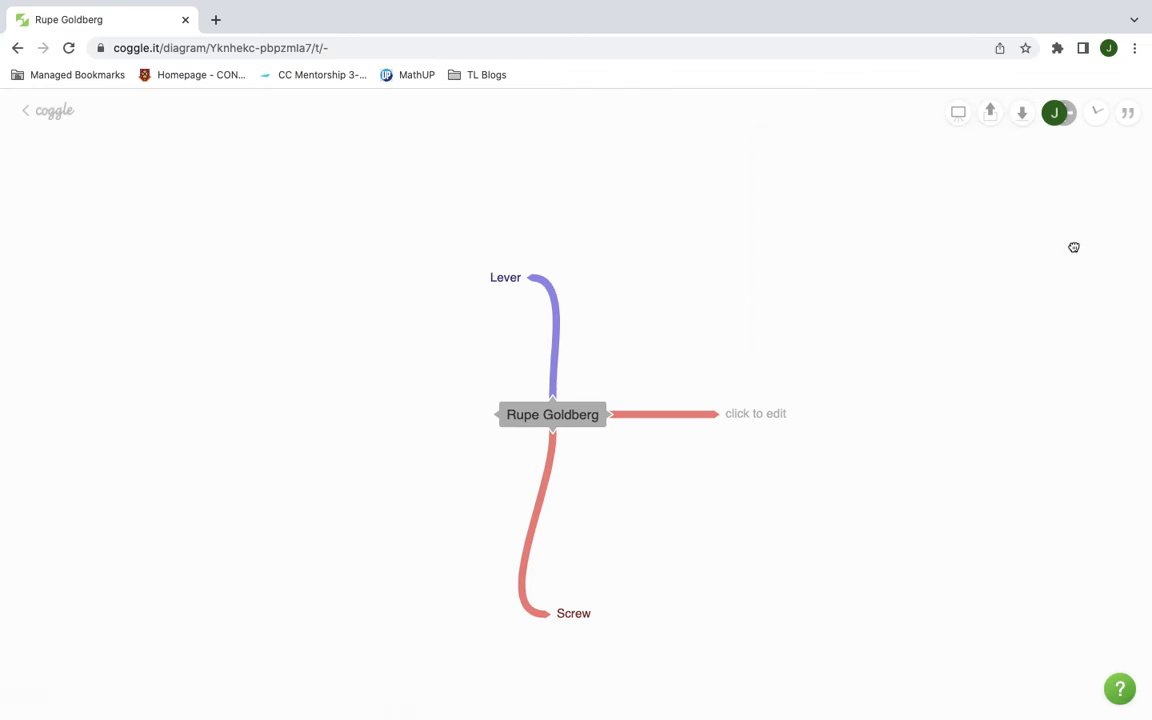
{"action": "left_click", "coordinate": [993, 118]}
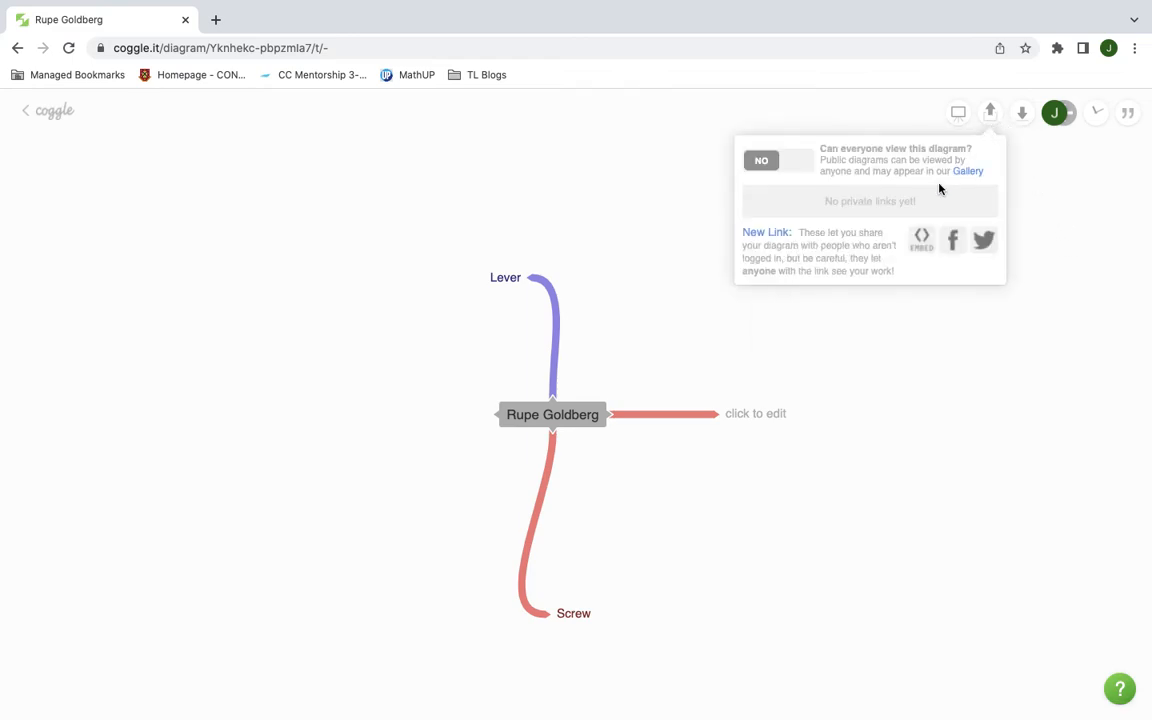
{"action": "left_click", "coordinate": [1067, 185]}
- Present the Rupe Goldberg diagram in full screen and exit the full-screen view
{"action": "left_click", "coordinate": [958, 116]}
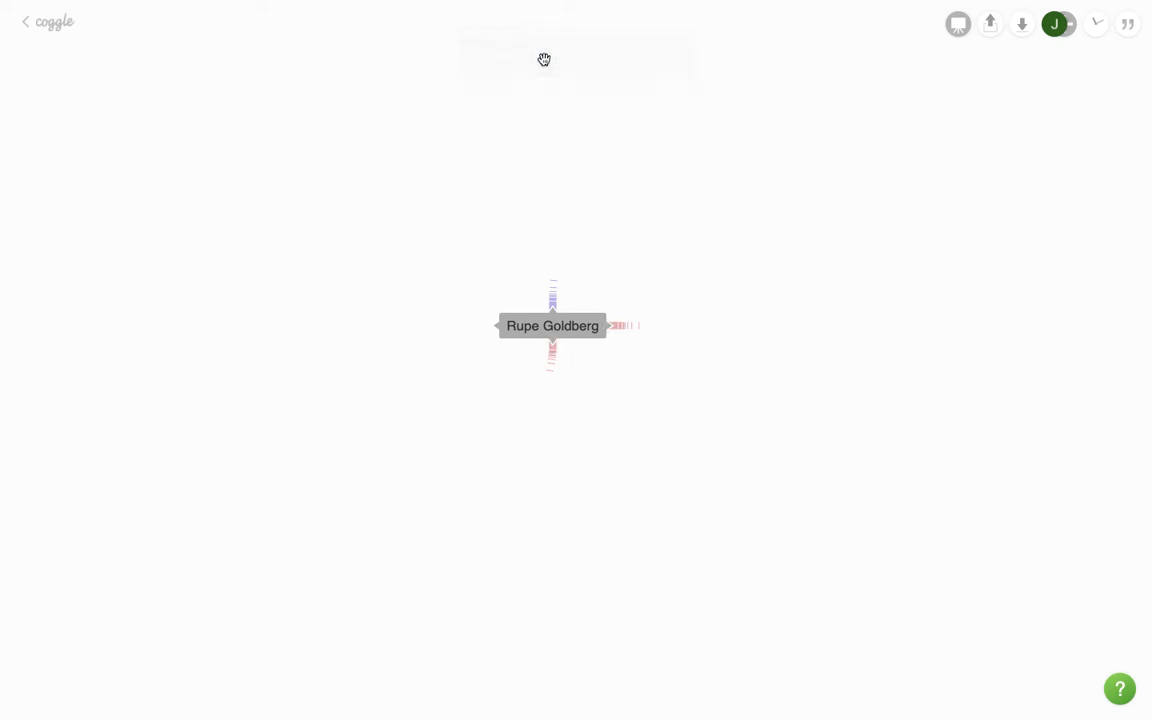
{"action": "key", "text": "Escape"}
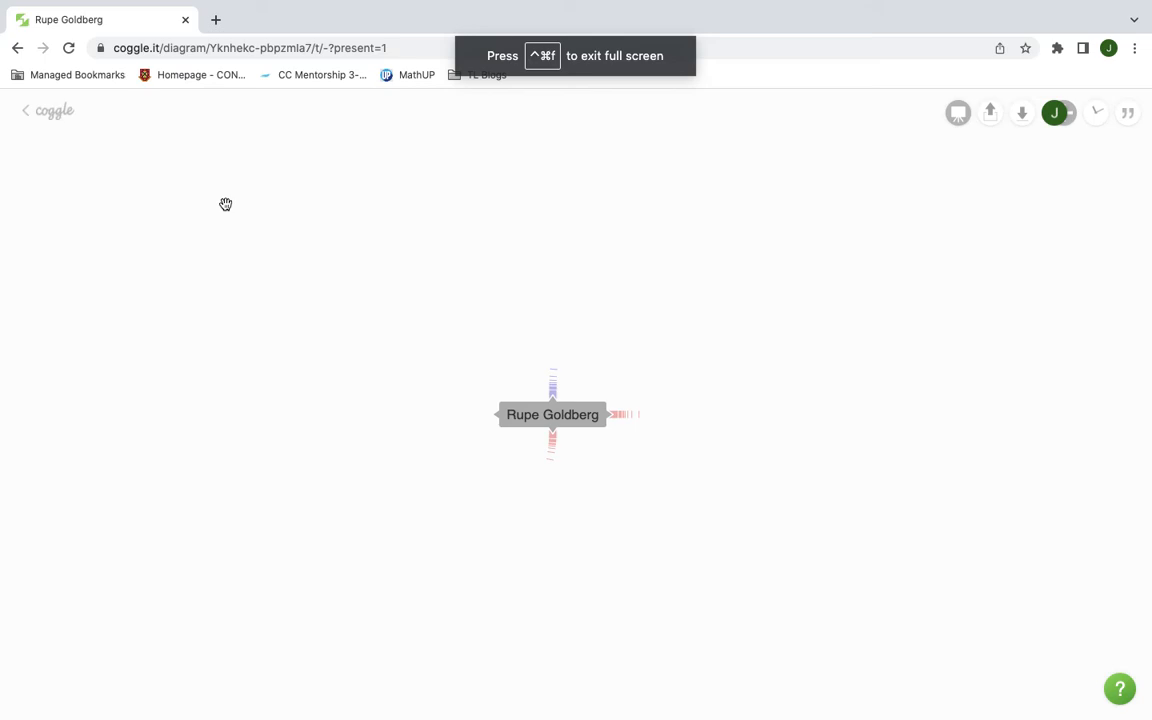
{"action": "mouse_move", "coordinate": [49, 22]}
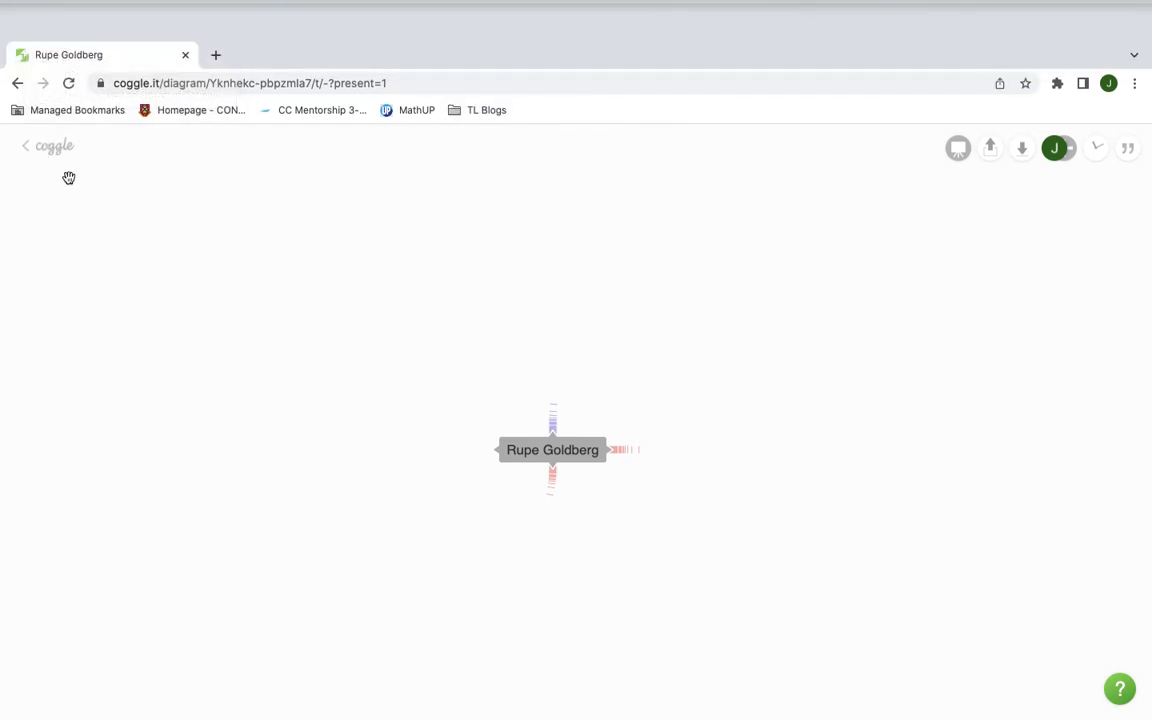
- Return to the diagram list, open Defining The Jargon, and switch its presentation mode on and off again
{"action": "left_click", "coordinate": [49, 115]}
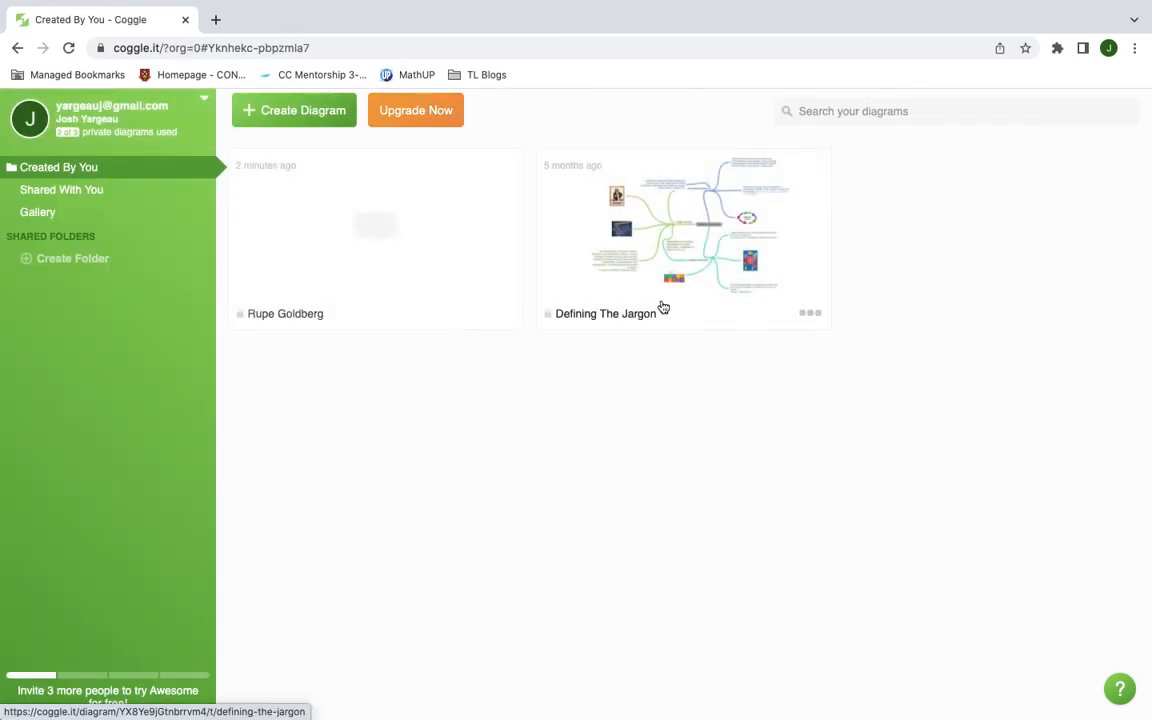
{"action": "left_click", "coordinate": [690, 245]}
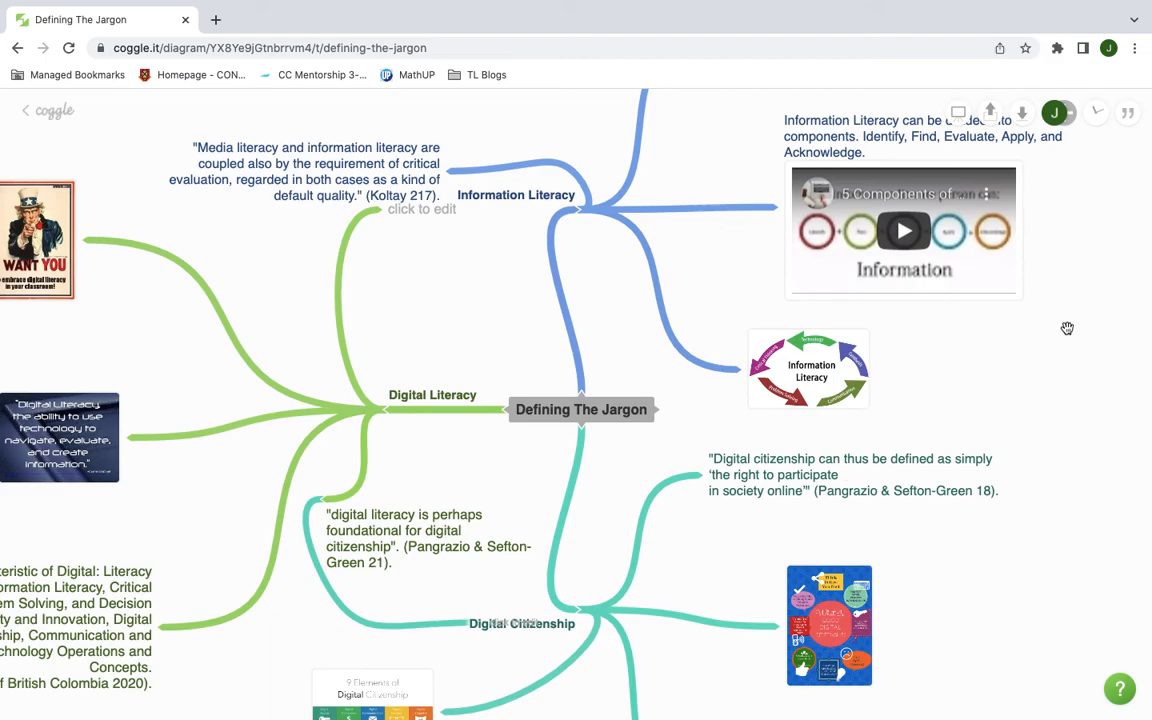
{"action": "left_click", "coordinate": [958, 112]}
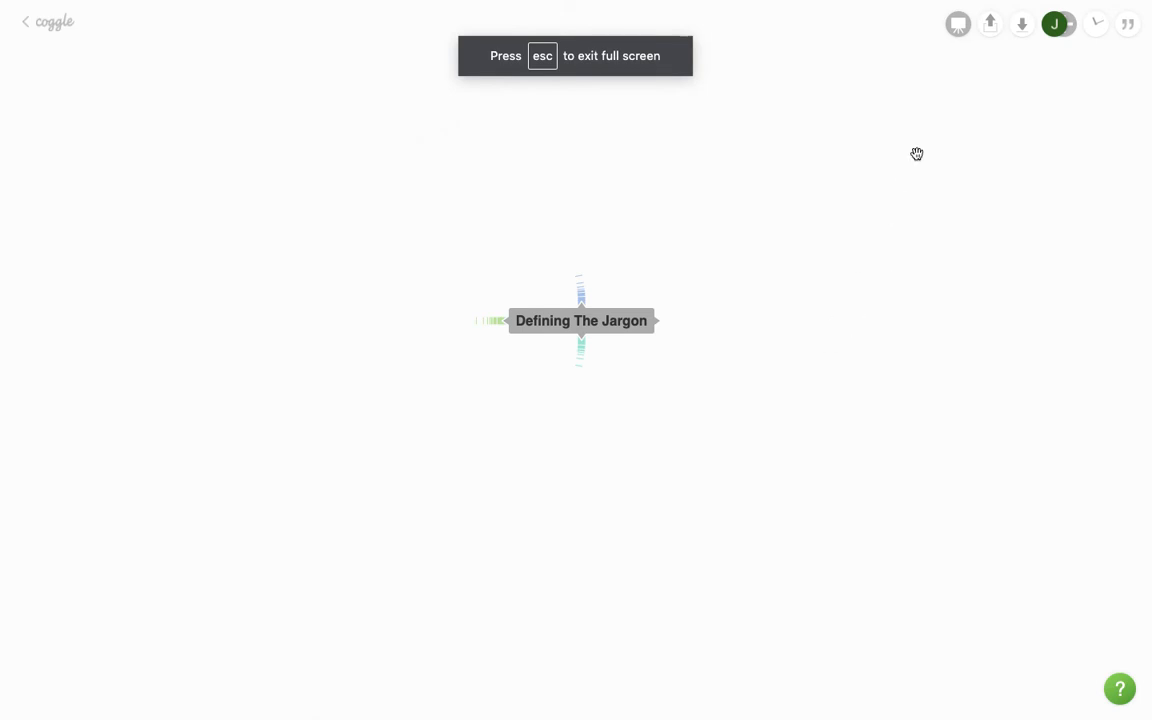
{"action": "left_click", "coordinate": [959, 26]}
- Exit the browser's full-screen view and open Coggle Example.pdf from the desktop
{"action": "key", "text": "ctrl+super+f"}
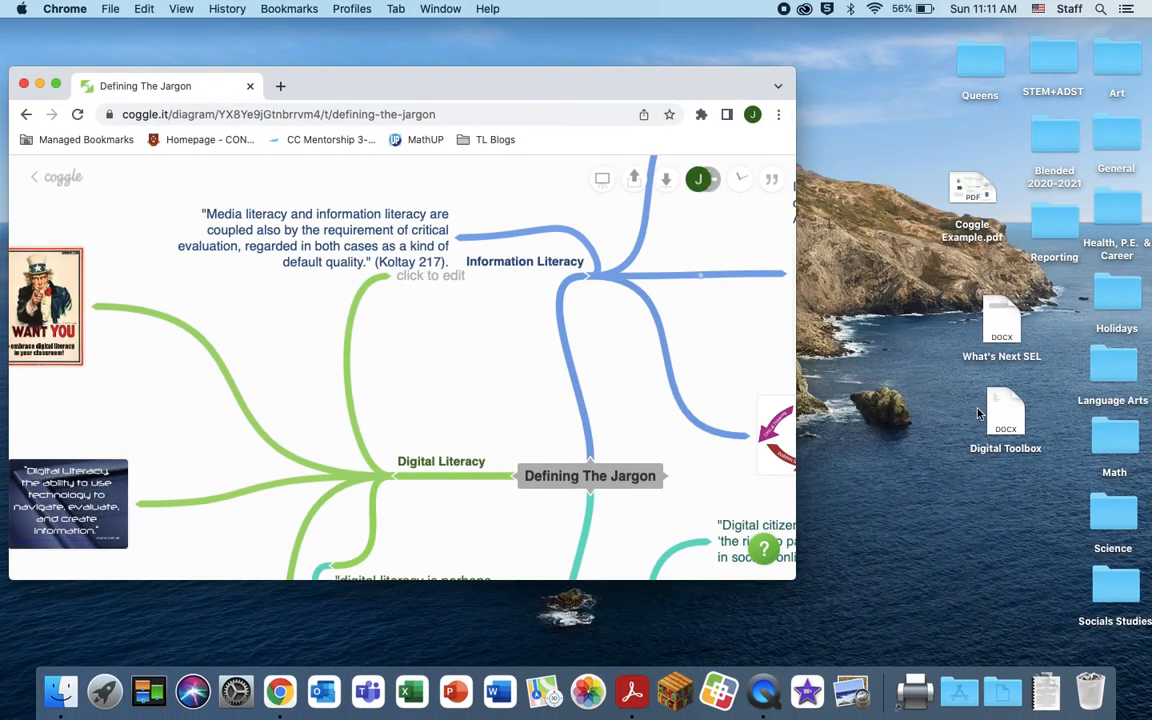
{"action": "double_click", "coordinate": [974, 190]}
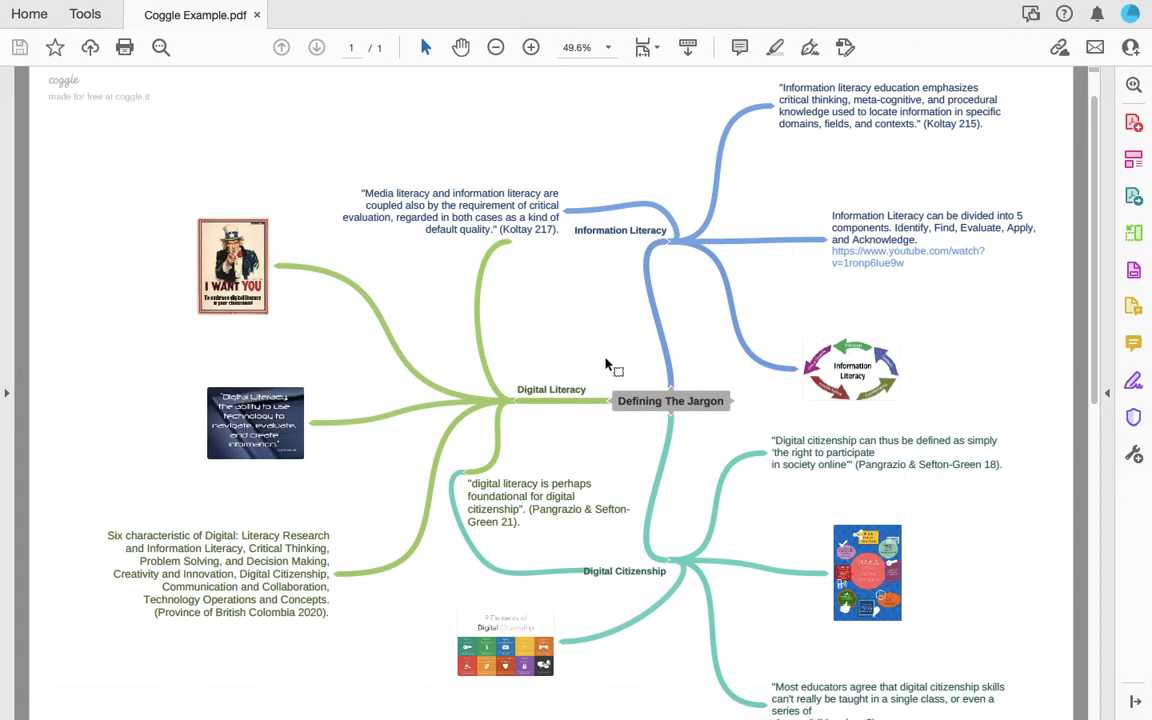